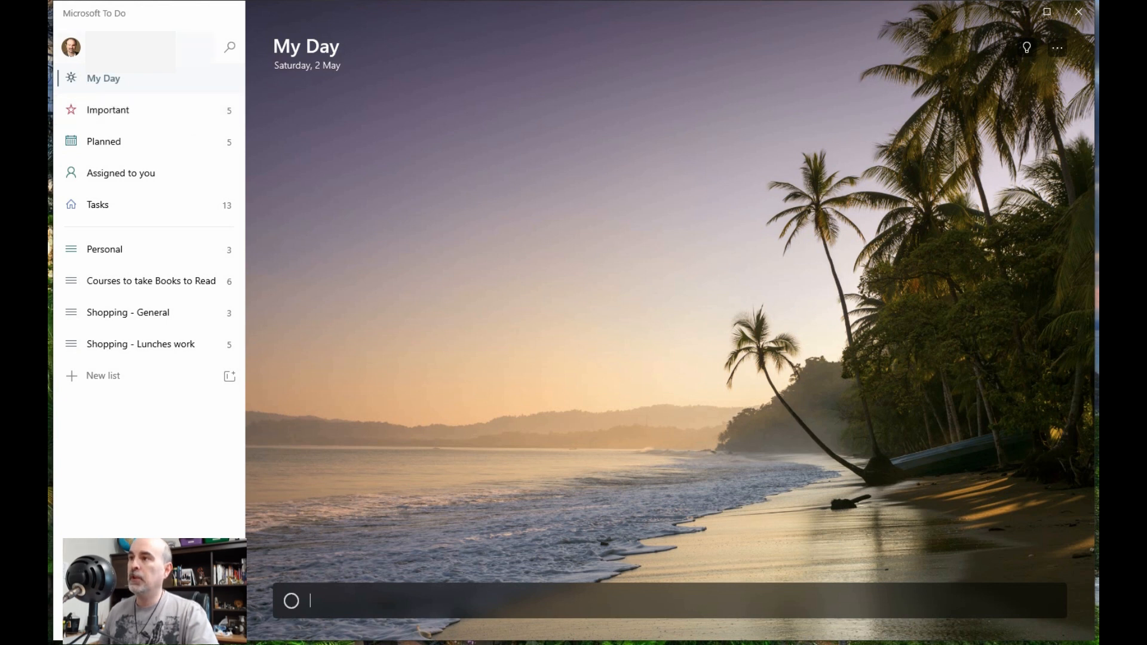
Review the app settings, including general options, theme, smart lists, notifications and help, and return to the task view.
{"action": "left_click", "coordinate": [71, 47]}
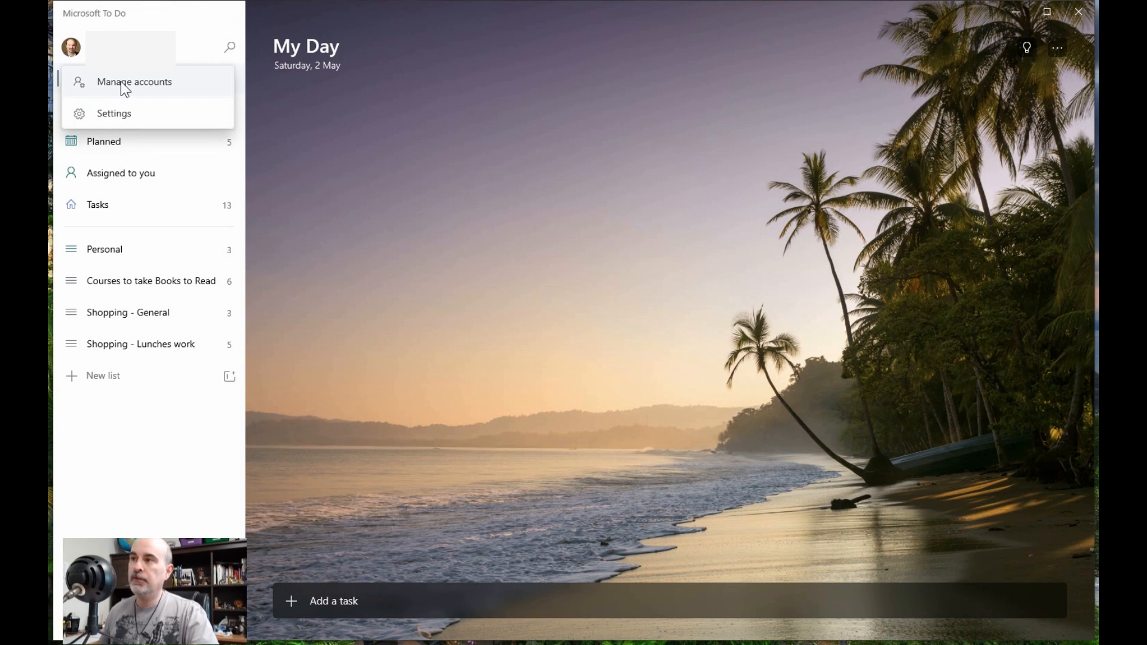
{"action": "left_click", "coordinate": [108, 112]}
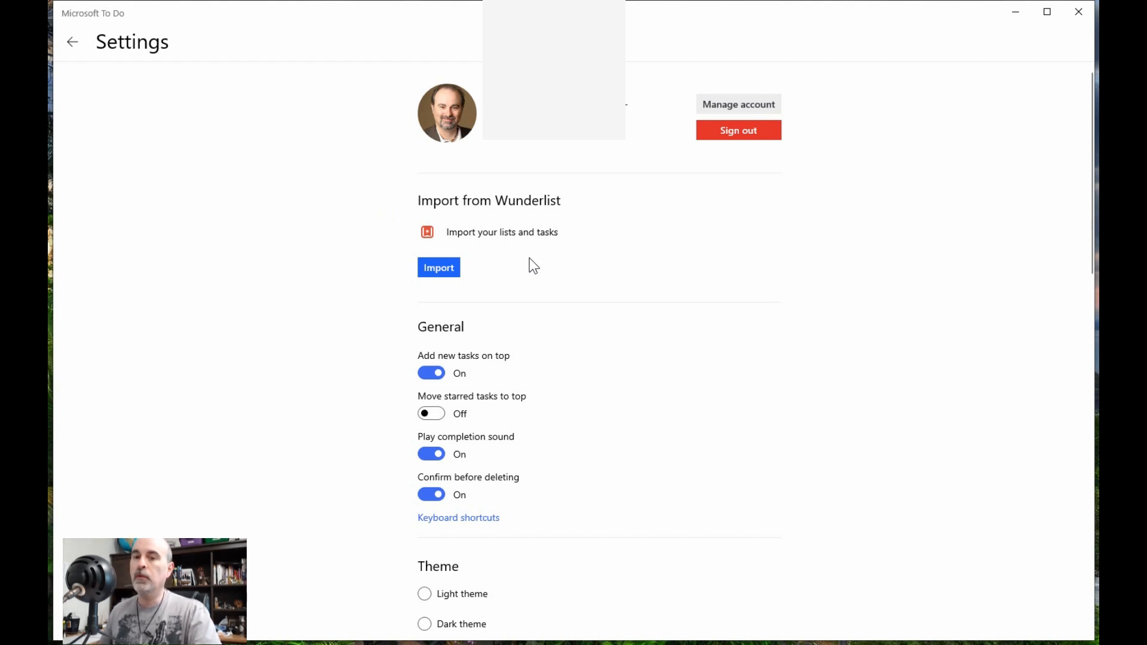
{"action": "scroll", "coordinate": [522, 261], "scroll_direction": "down", "scroll_amount": 3}
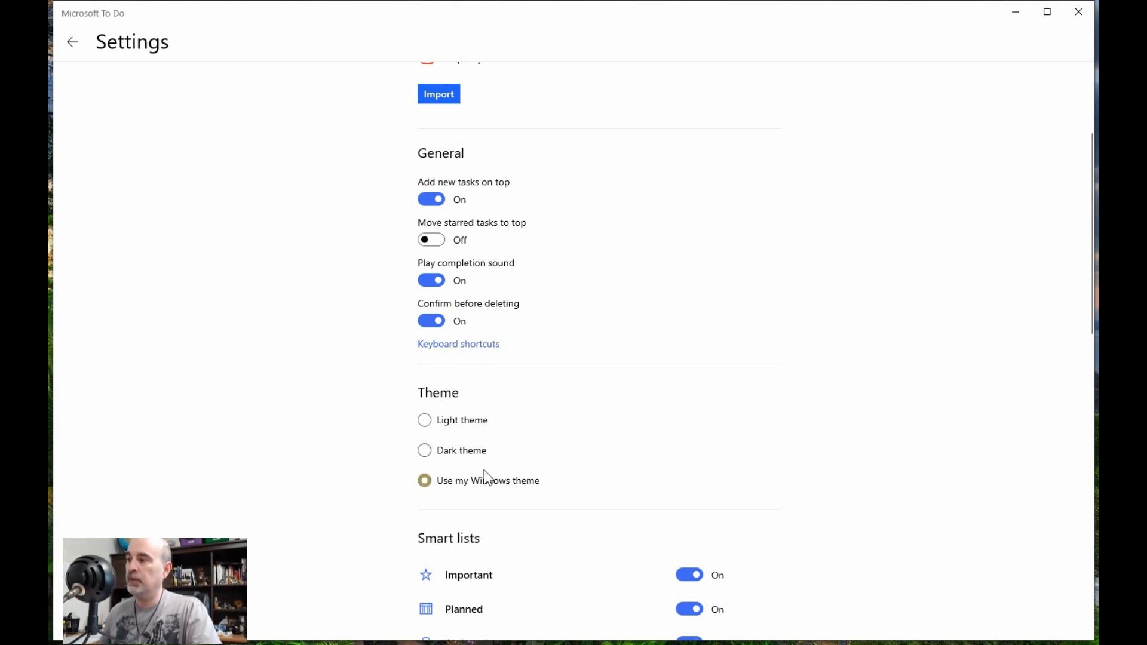
{"action": "scroll", "coordinate": [485, 445], "scroll_direction": "down", "scroll_amount": 5}
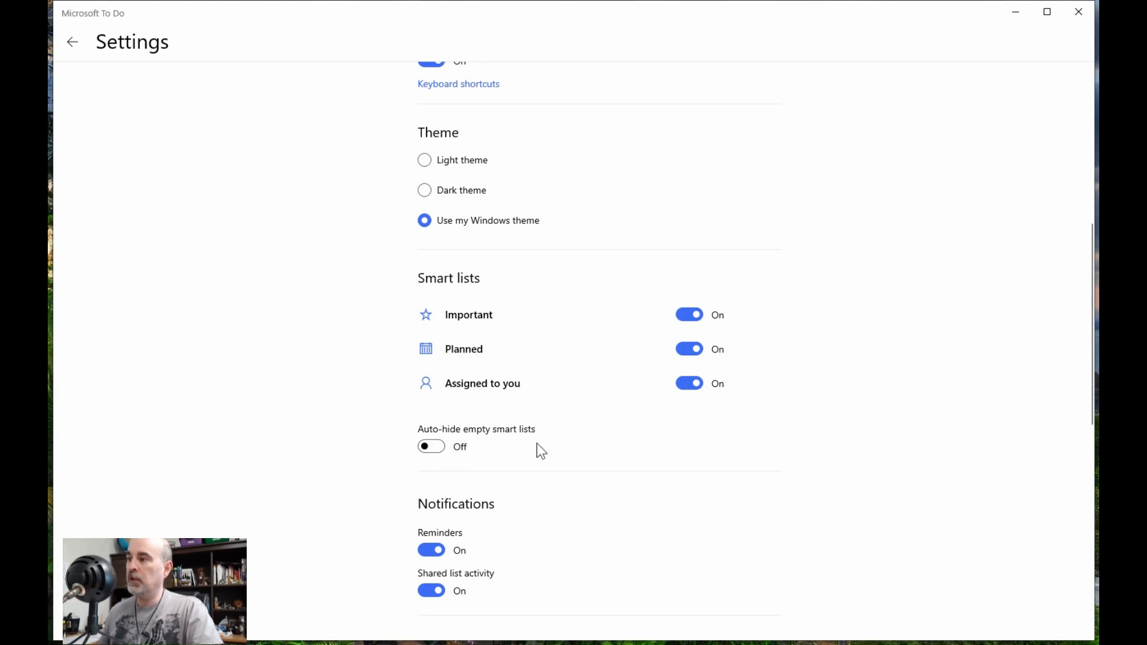
{"action": "scroll", "coordinate": [536, 443], "scroll_direction": "down", "scroll_amount": 5}
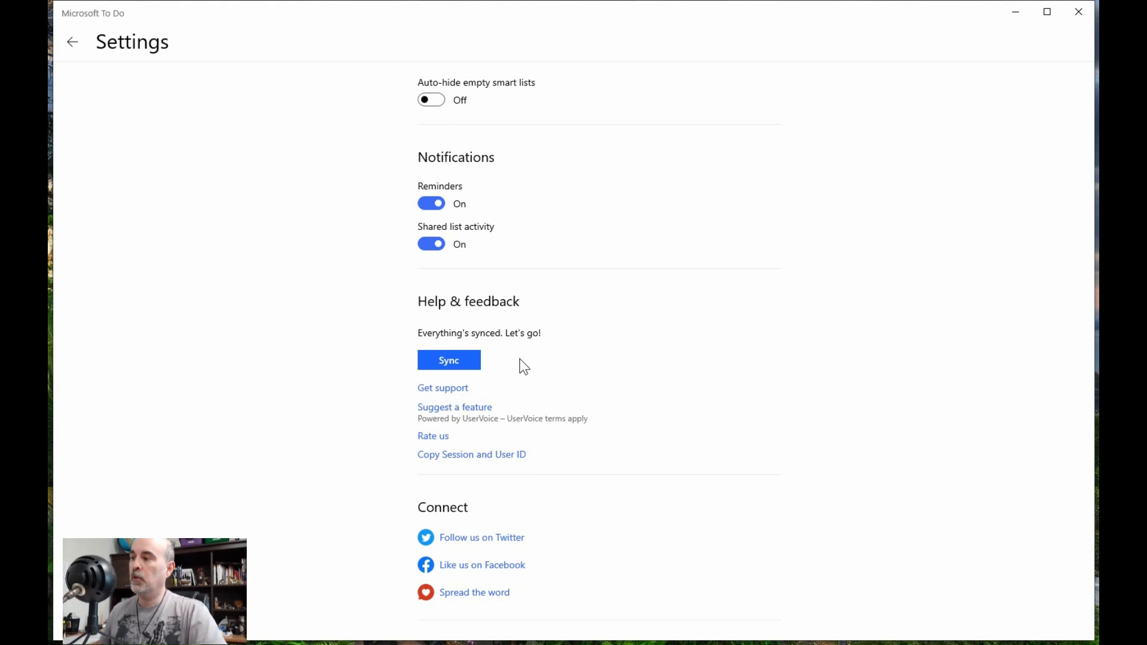
{"action": "scroll", "coordinate": [544, 350], "scroll_direction": "up", "scroll_amount": 10}
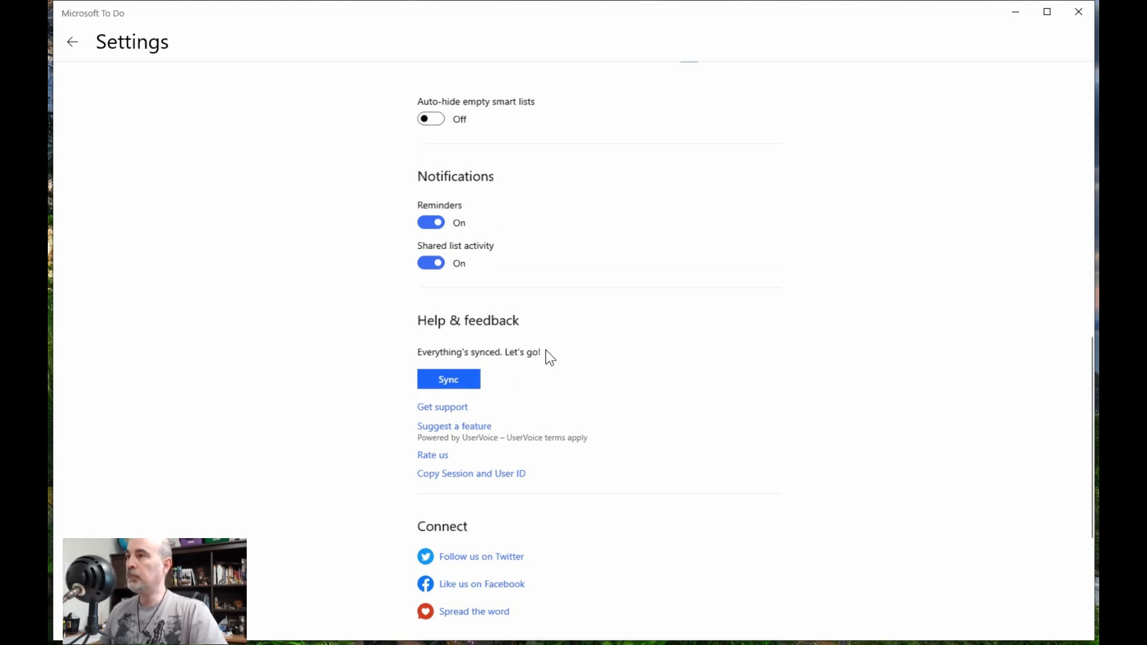
{"action": "left_click", "coordinate": [69, 49]}
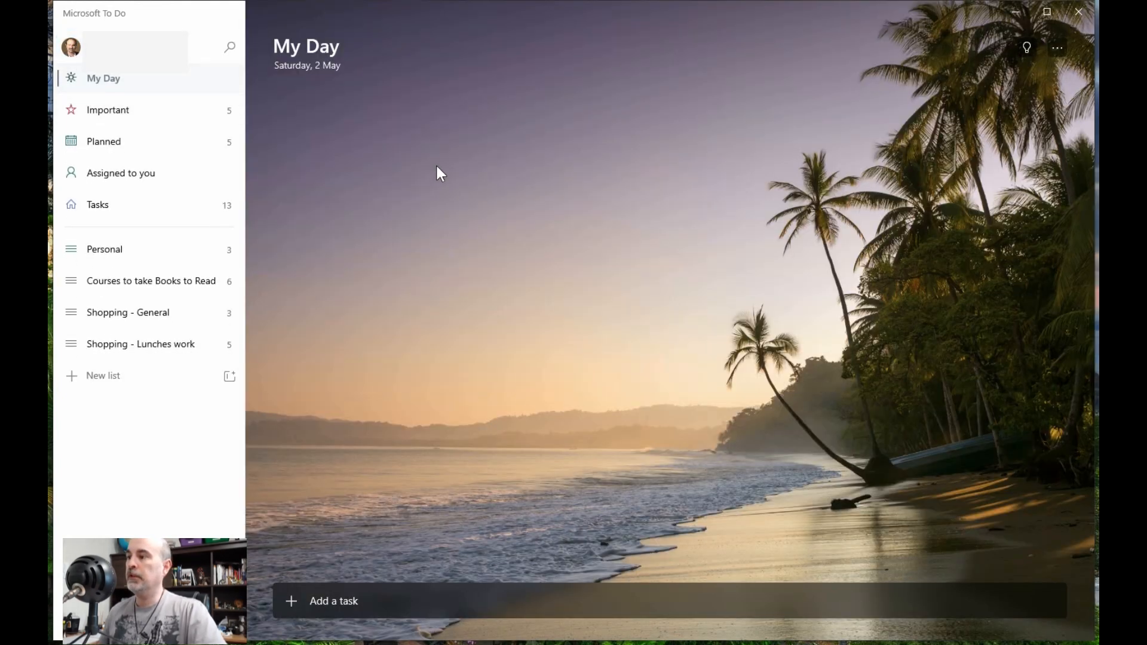
View the Important, Planned, Assigned to you and Tasks lists one after another.
{"action": "left_click", "coordinate": [119, 111]}
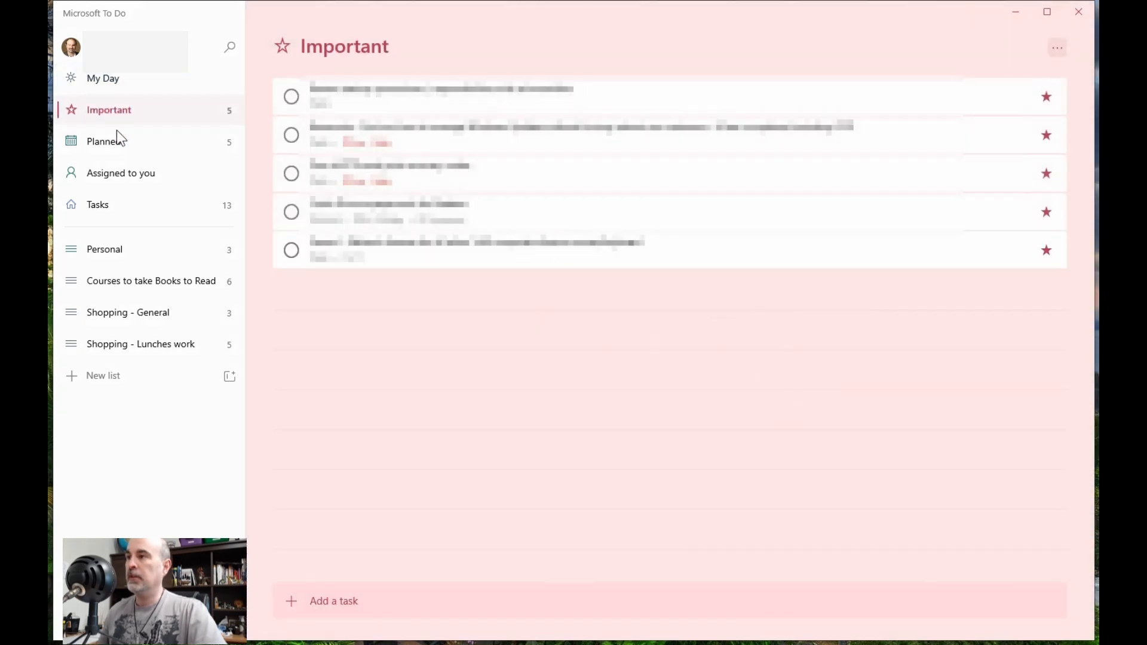
{"action": "left_click", "coordinate": [123, 139]}
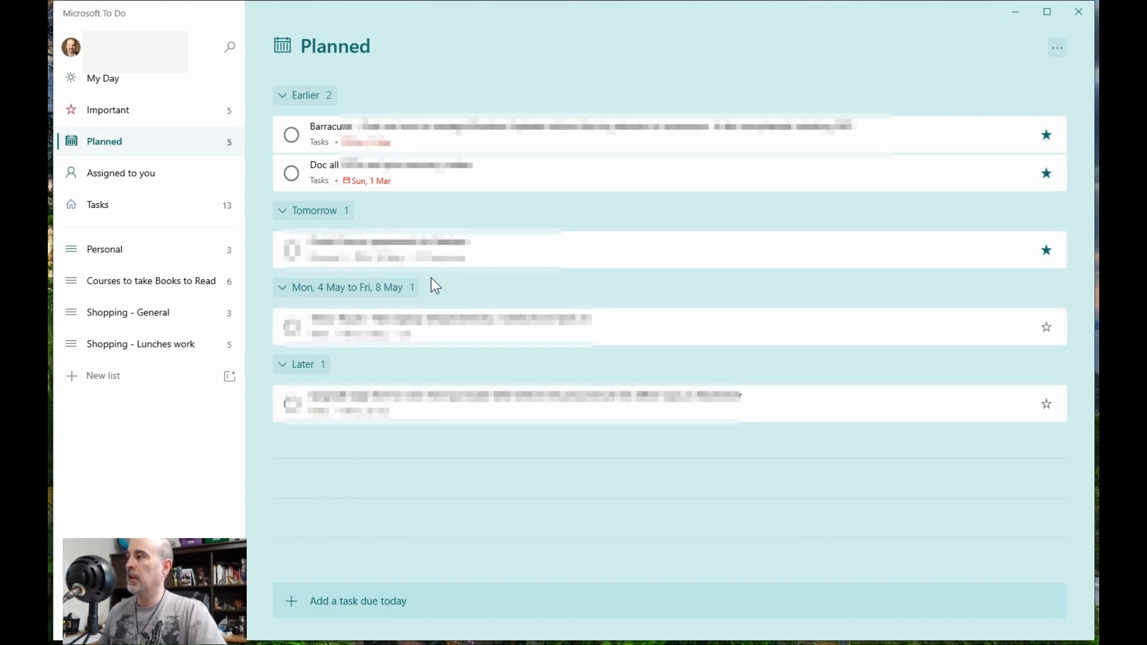
{"action": "left_click", "coordinate": [132, 181]}
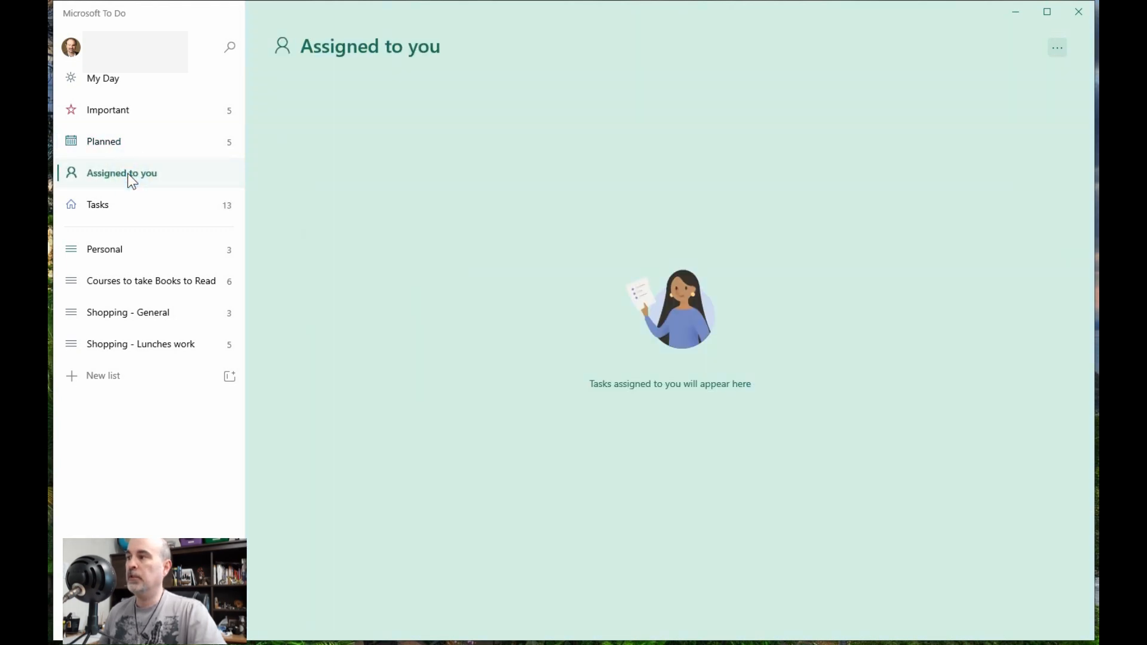
{"action": "left_click", "coordinate": [112, 209]}
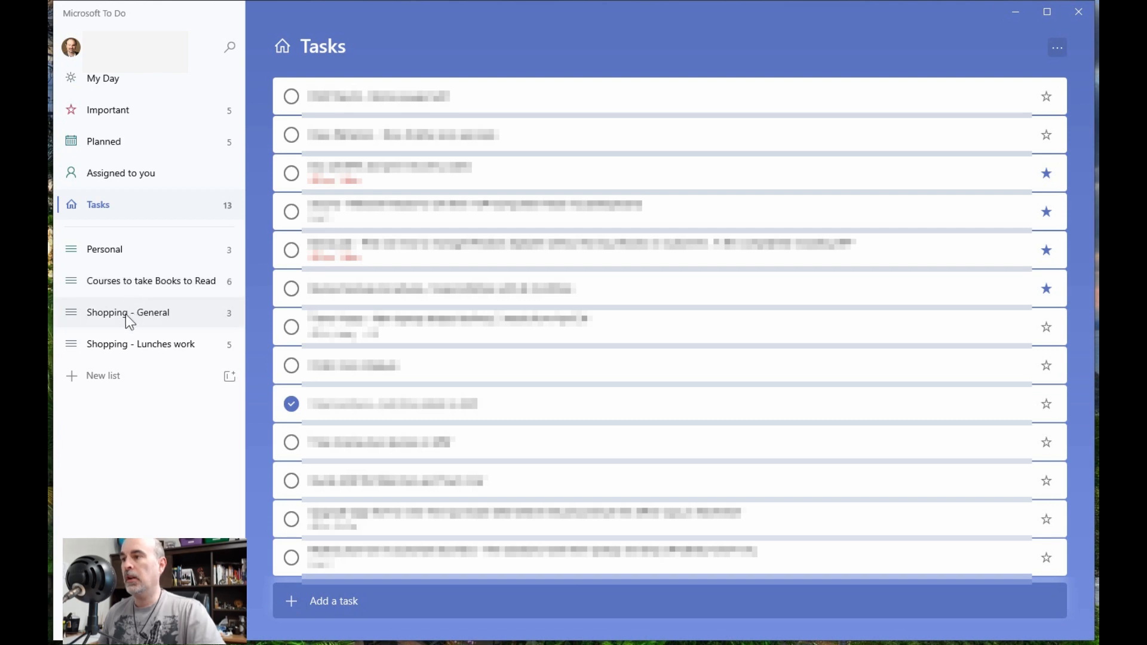
Create a new list named "Training".
{"action": "left_click", "coordinate": [113, 376]}
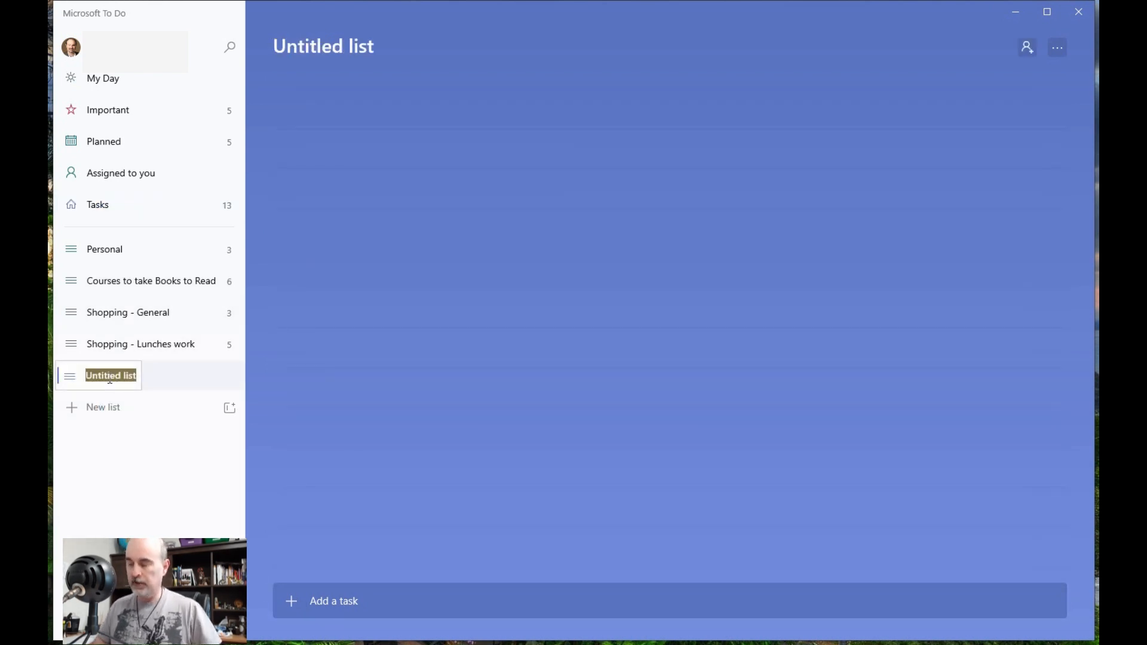
{"action": "type", "text": "Training"}
{"action": "key", "text": "Return"}
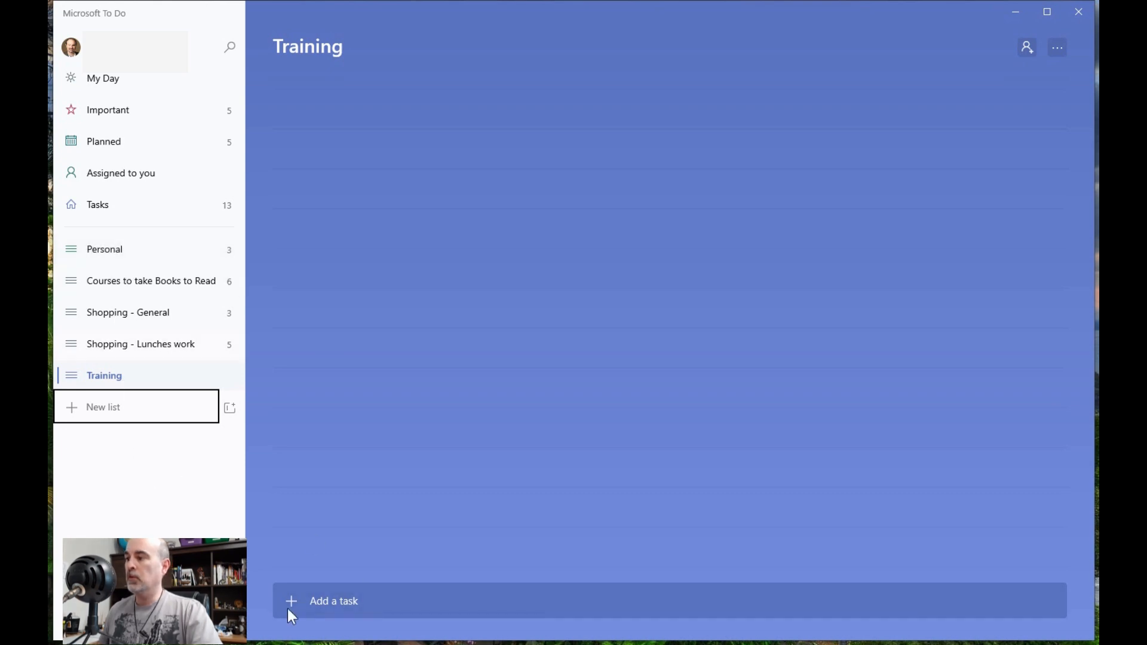
Add the task "Create training course for MS To Do" to the Training list.
{"action": "left_click", "coordinate": [346, 602]}
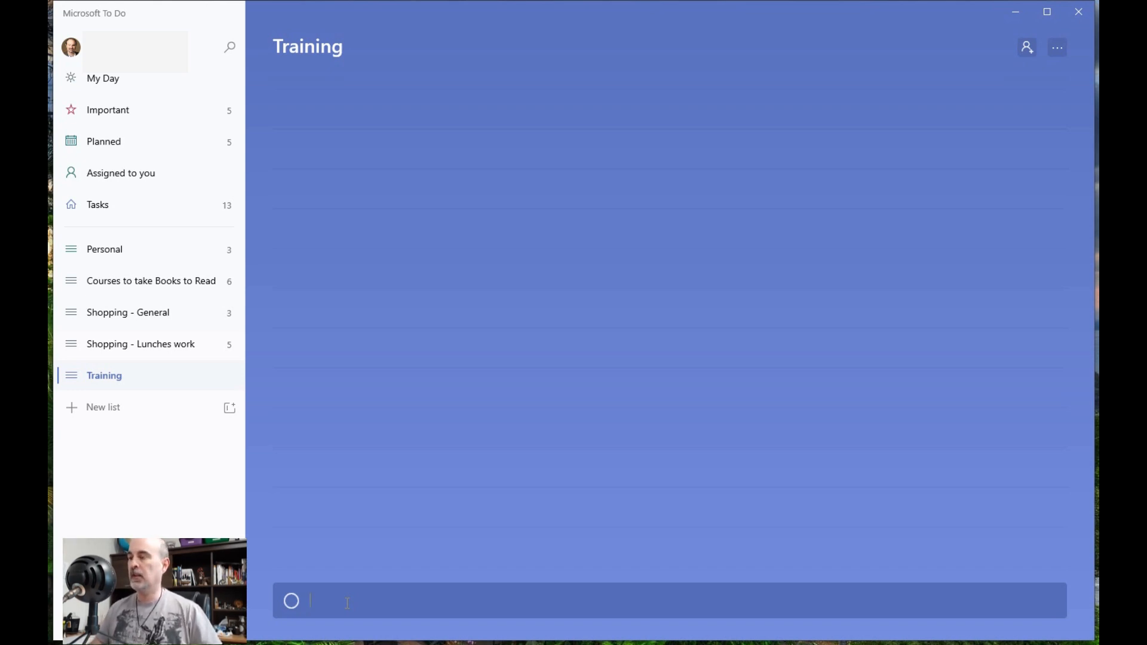
{"action": "type", "text": "Create train"}
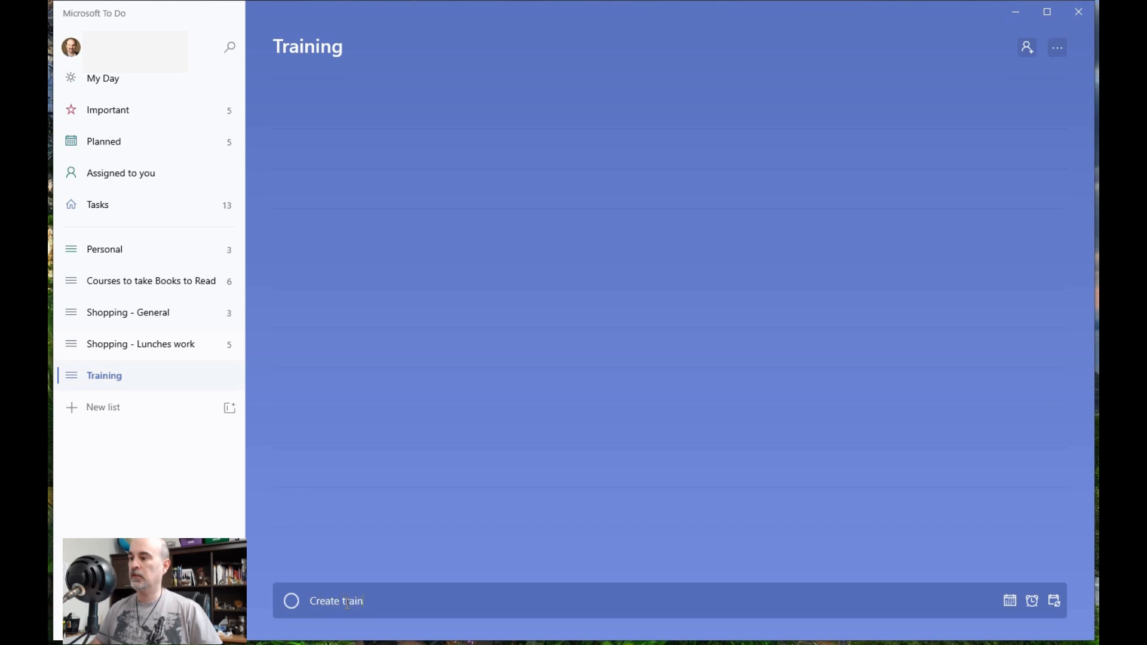
{"action": "type", "text": "ing course for "}
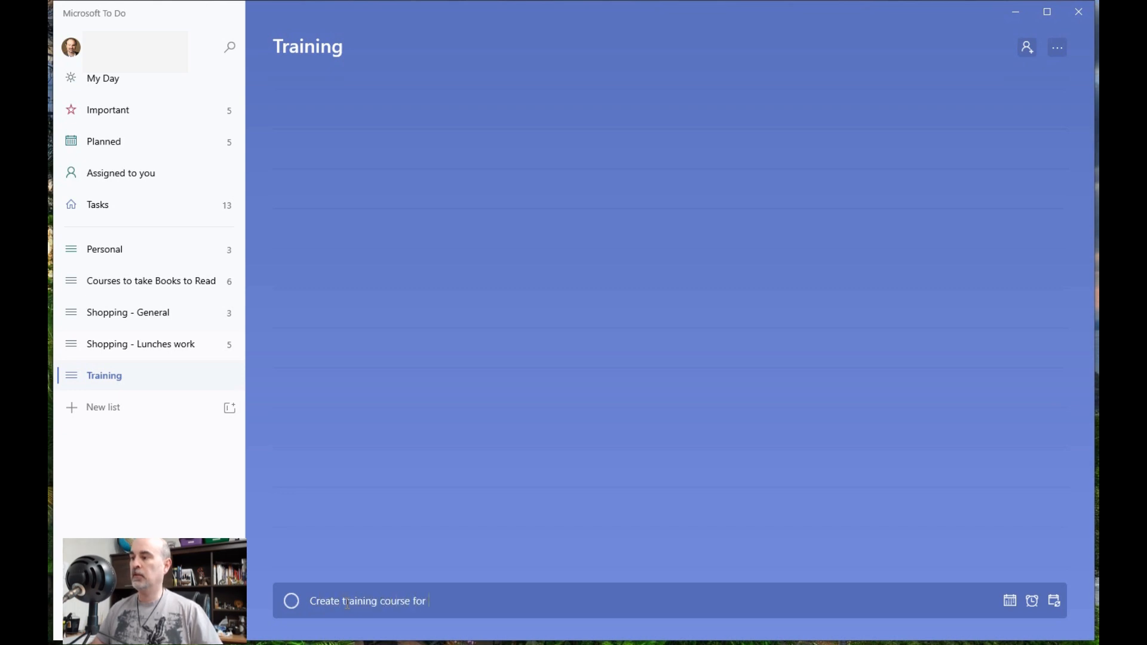
{"action": "type", "text": "MS T"}
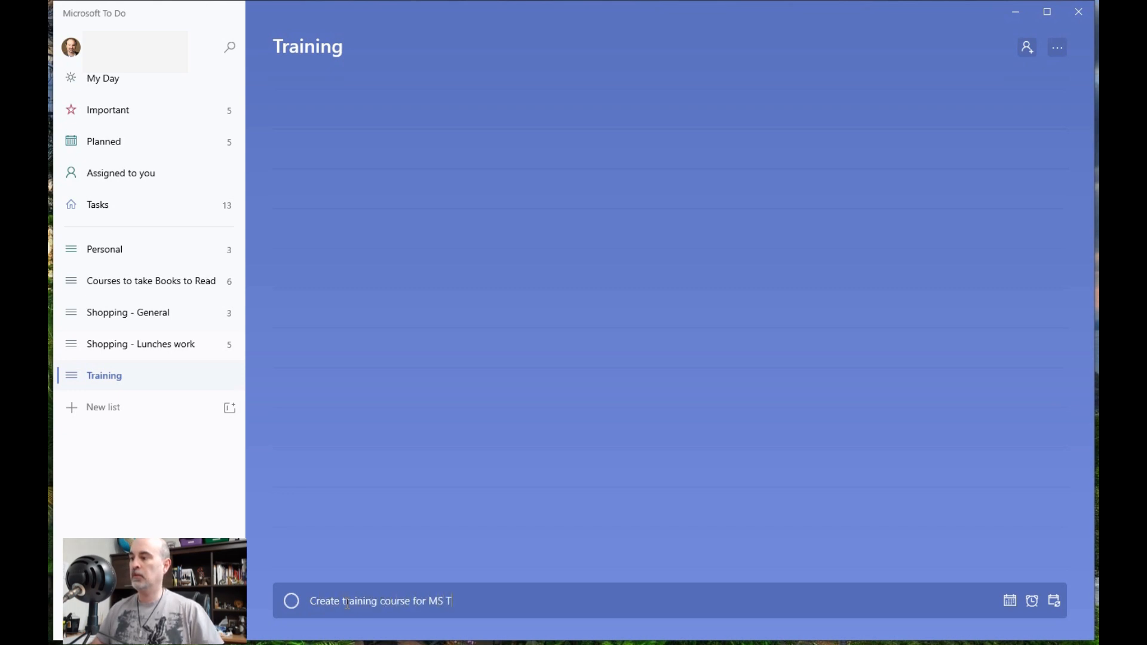
{"action": "type", "text": "o Do"}
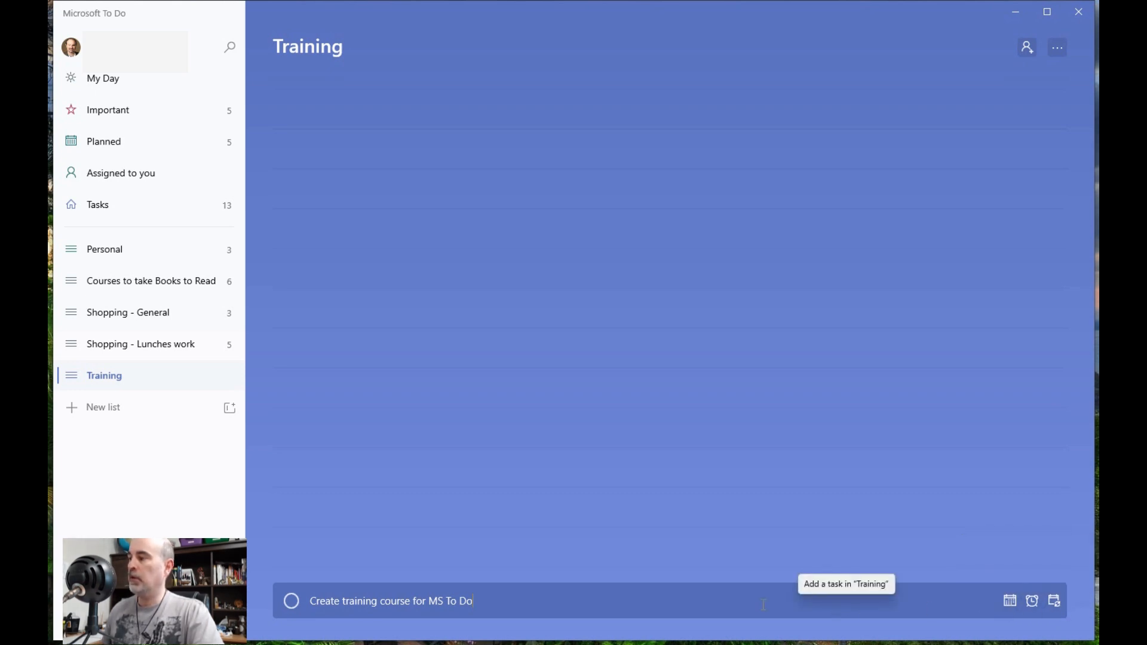
{"action": "key", "text": "Return"}
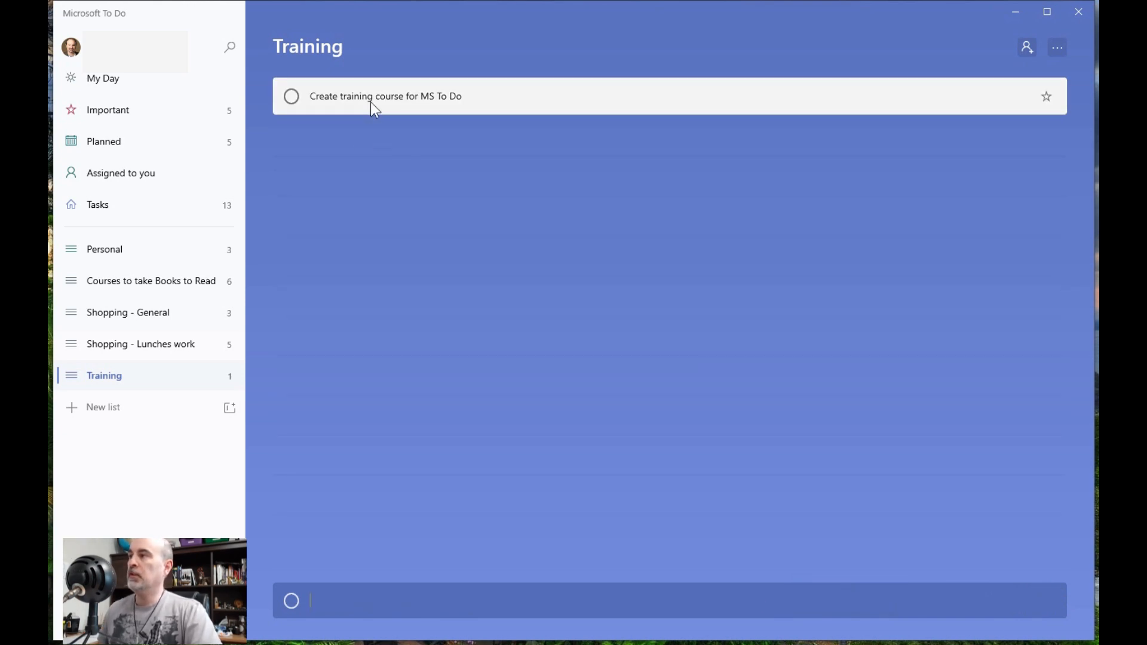
Mark the training course task as completed and set it back to not completed.
{"action": "left_click", "coordinate": [292, 97]}
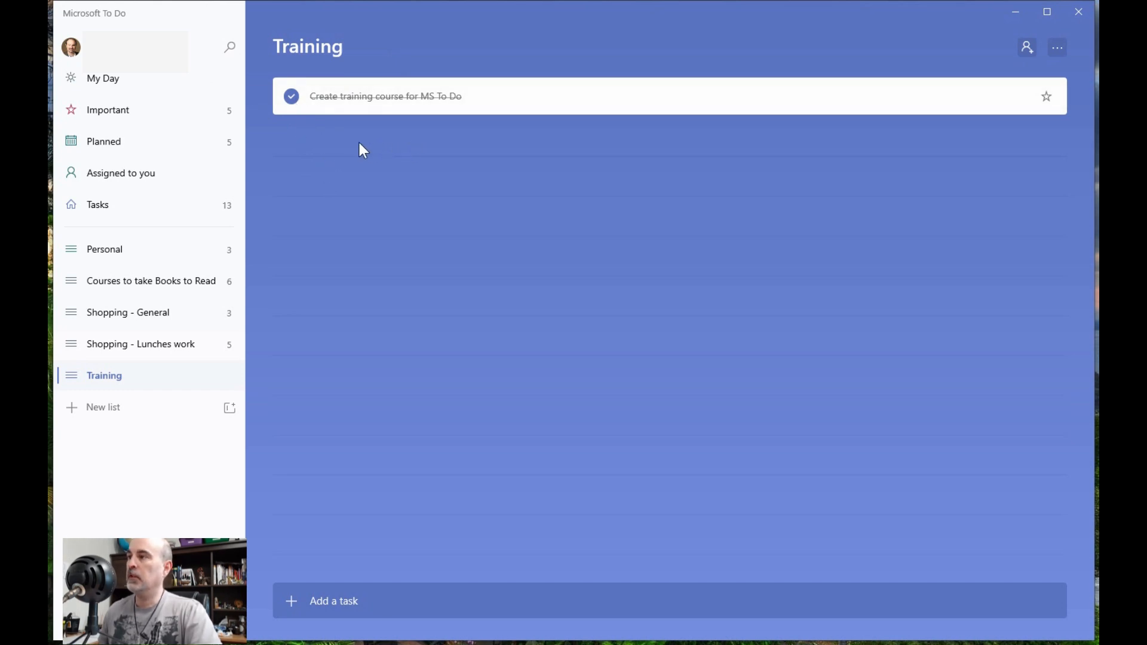
{"action": "left_click", "coordinate": [292, 96]}
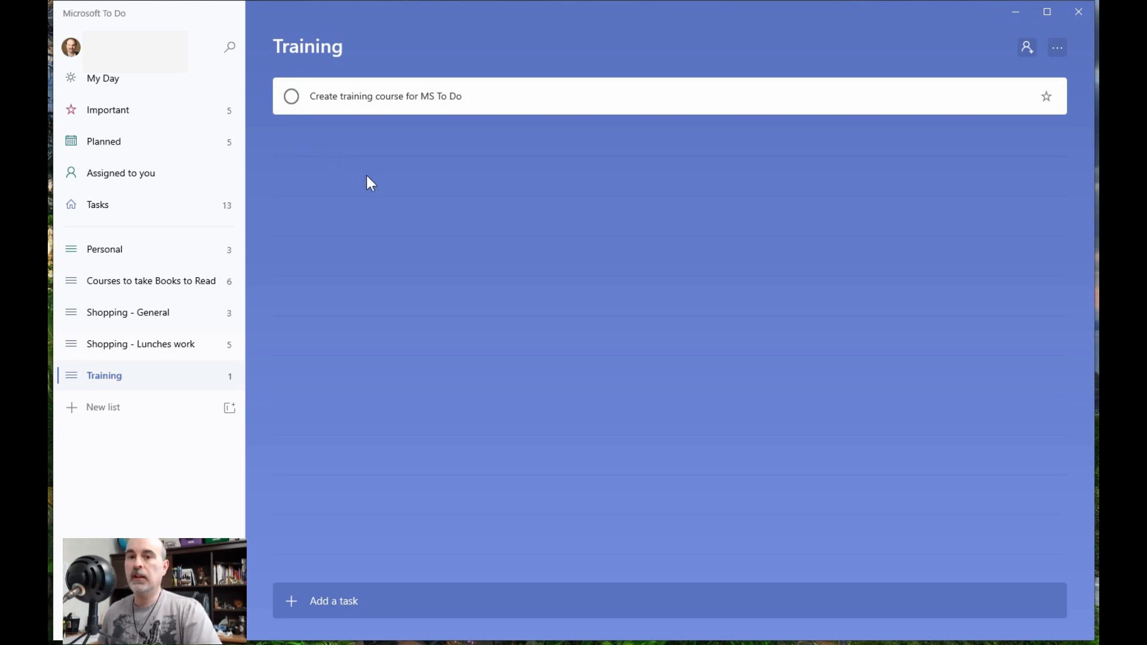
Add the task "Create training course for MS To Do" to My Day and view it there.
{"action": "right_click", "coordinate": [408, 97]}
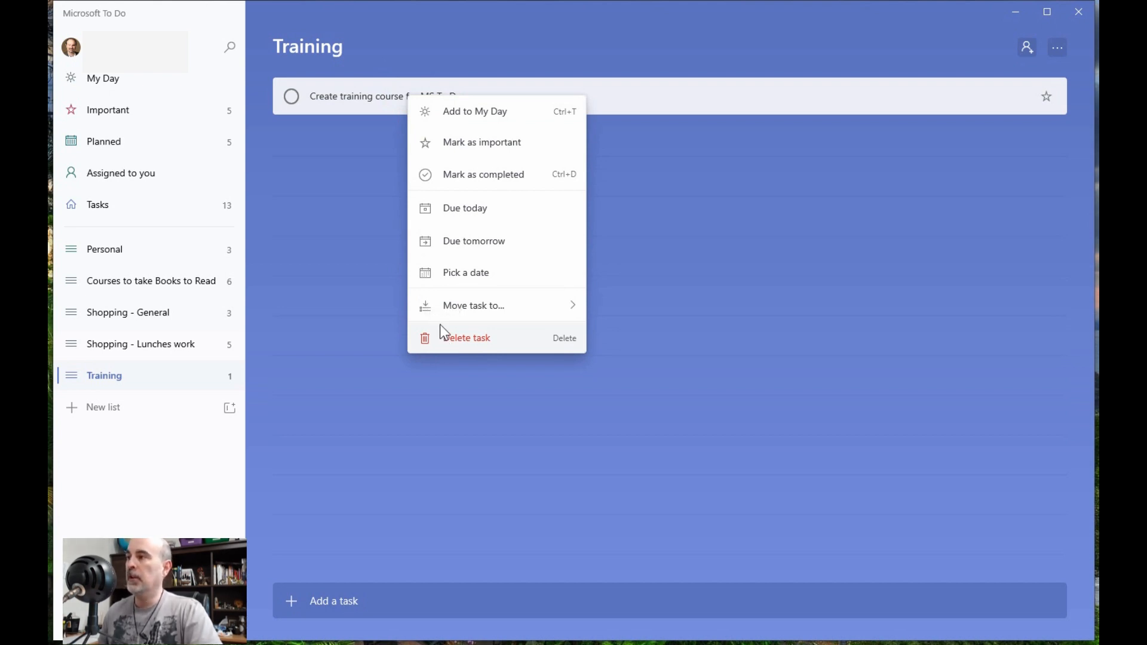
{"action": "left_click", "coordinate": [466, 112]}
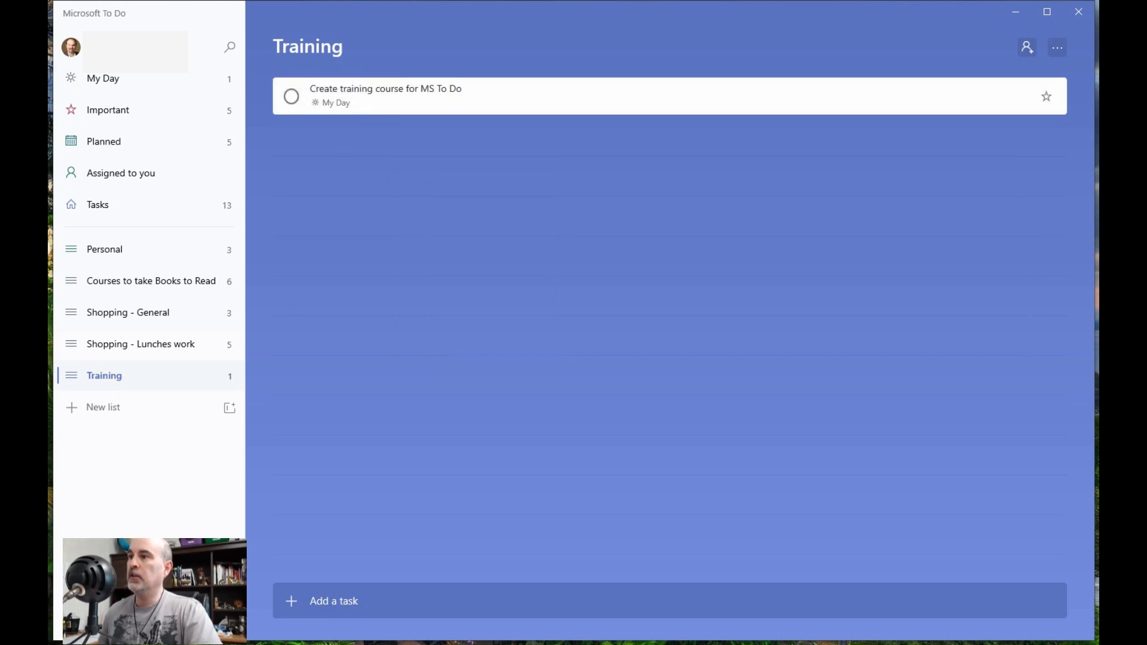
{"action": "left_click", "coordinate": [94, 81]}
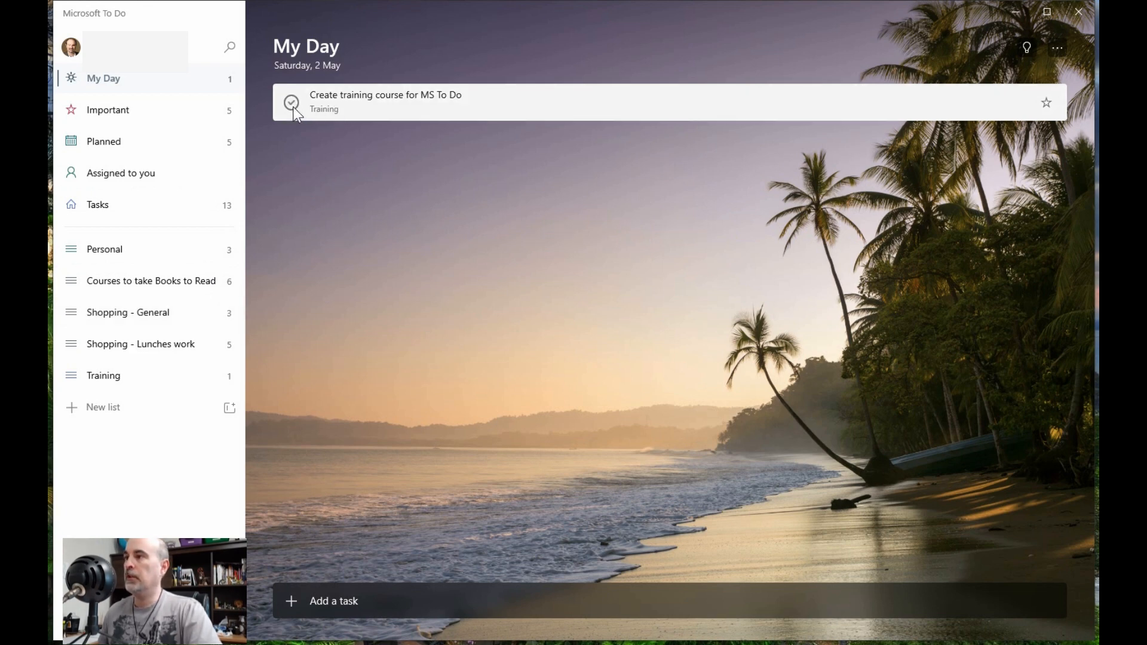
Mark the training course task in My Day as important, switch its star off and on, and remove its importance.
{"action": "right_click", "coordinate": [417, 99]}
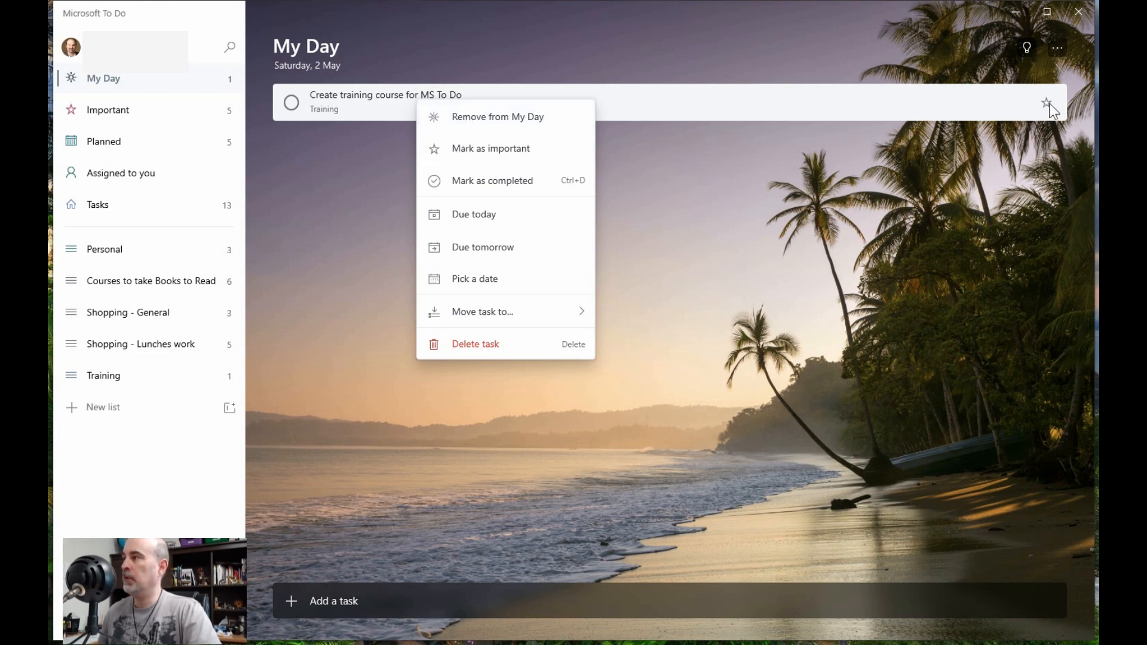
{"action": "left_click", "coordinate": [527, 149]}
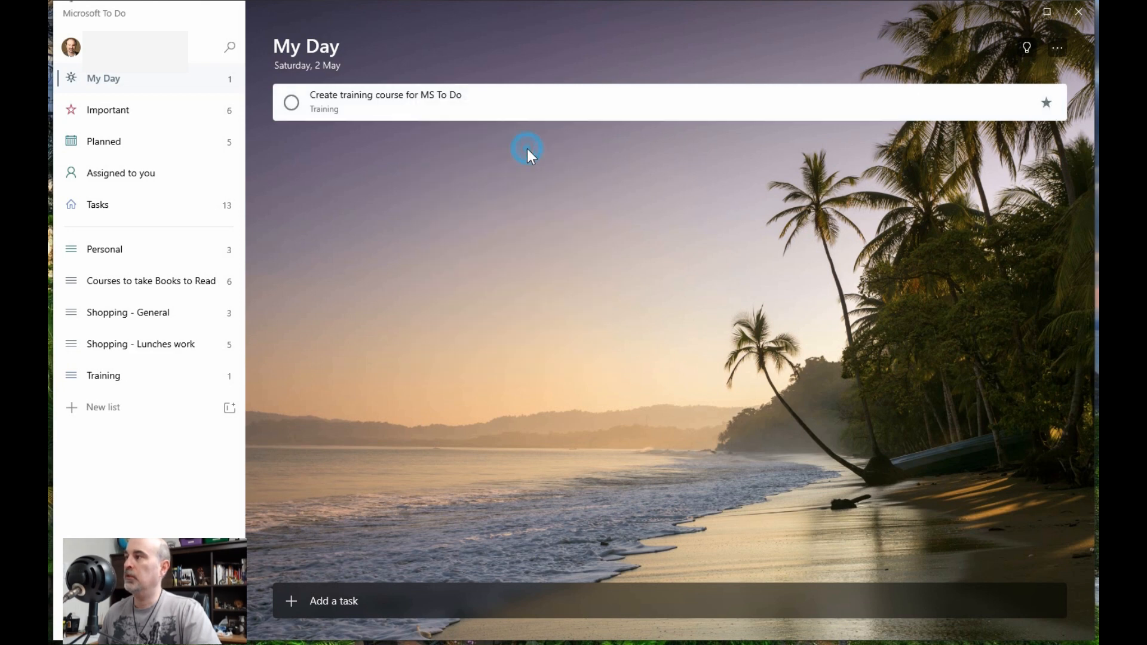
{"action": "left_click", "coordinate": [1046, 103]}
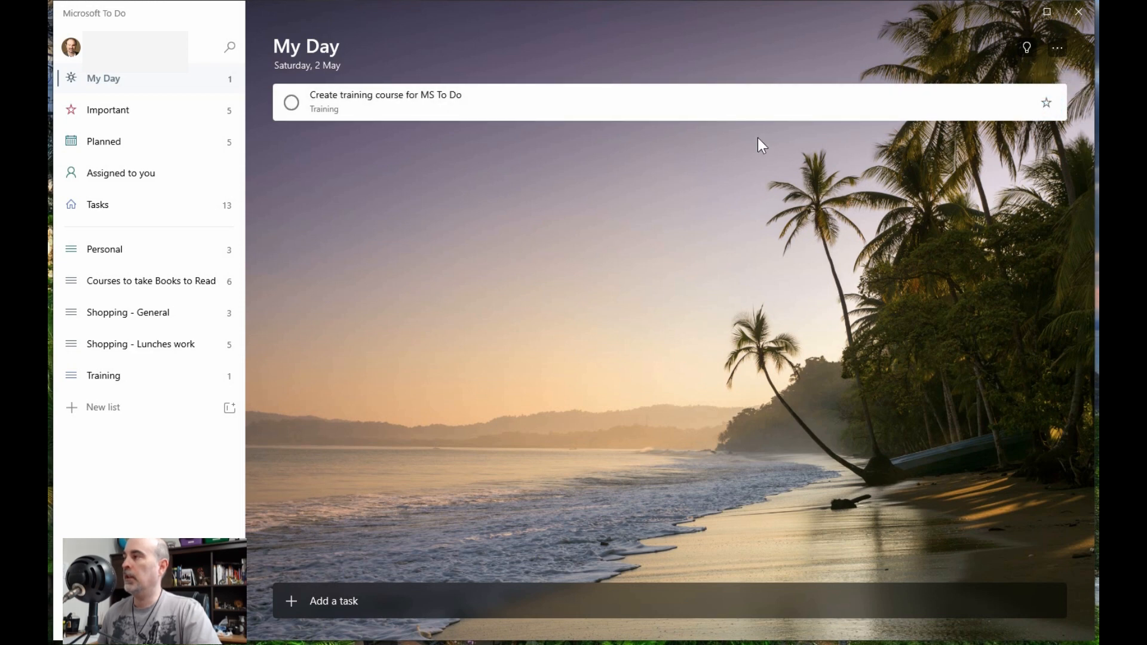
{"action": "left_click", "coordinate": [1046, 103]}
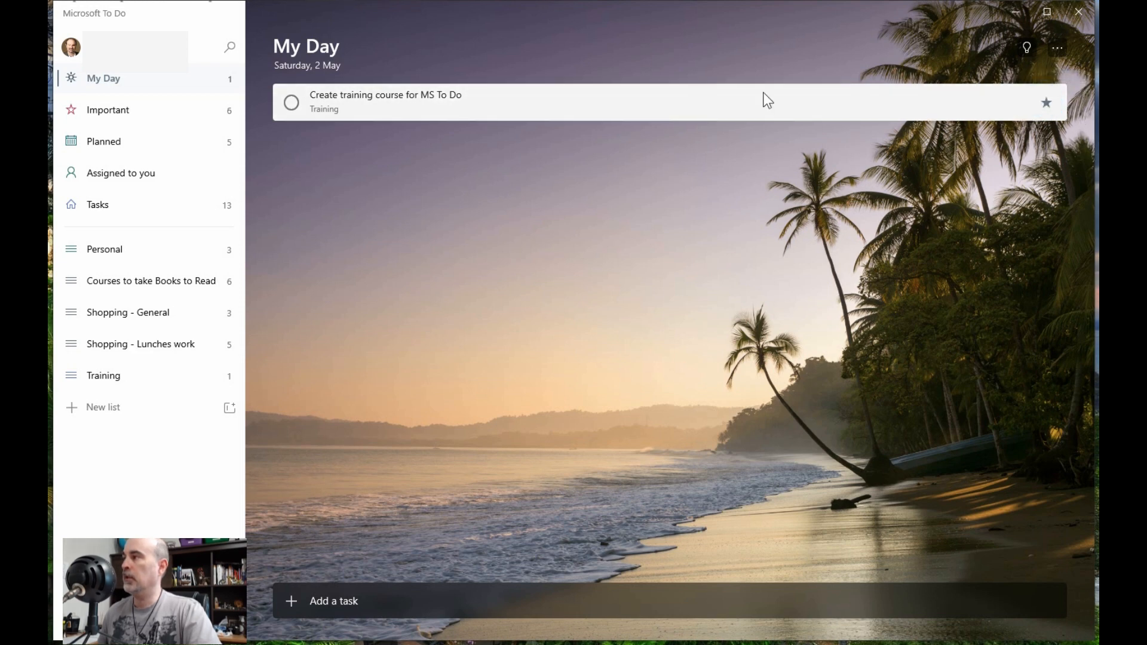
{"action": "right_click", "coordinate": [563, 103]}
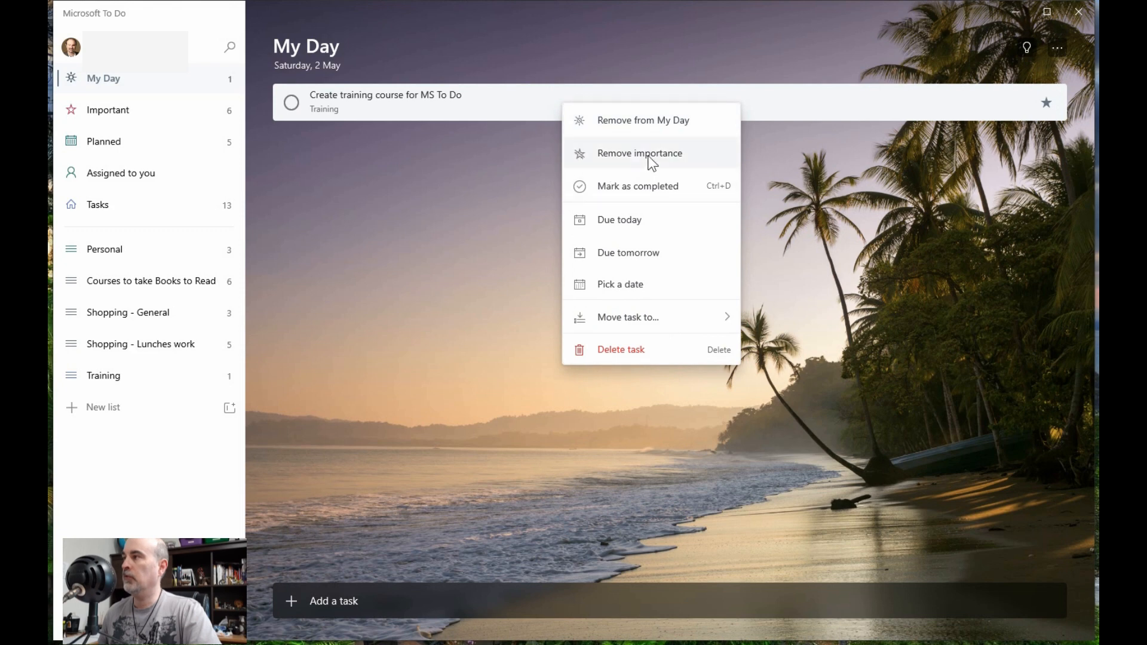
{"action": "left_click", "coordinate": [649, 157]}
Set the due date of the training course task in My Day to Monday, 4 May 2020.
{"action": "right_click", "coordinate": [492, 103]}
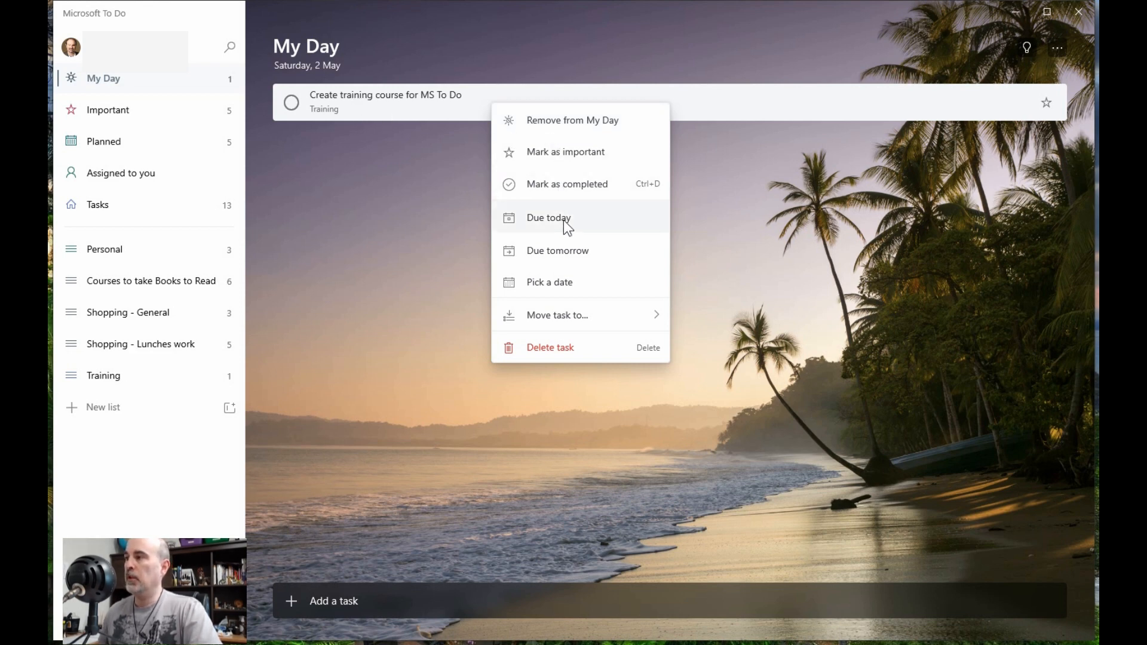
{"action": "left_click", "coordinate": [554, 286]}
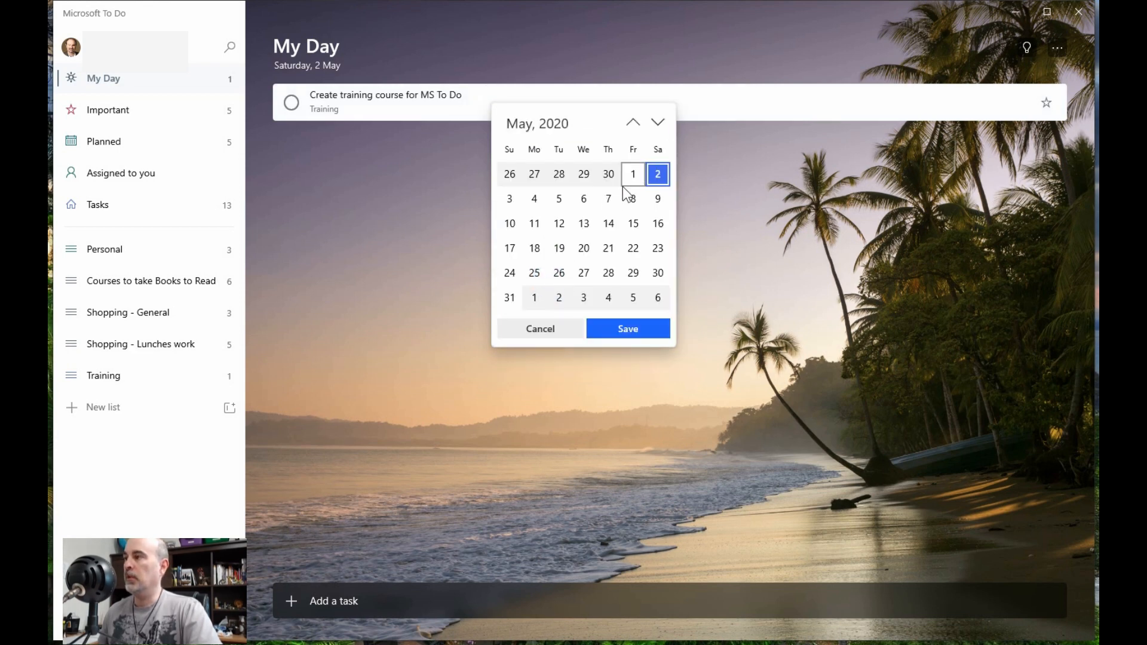
{"action": "left_click", "coordinate": [528, 199]}
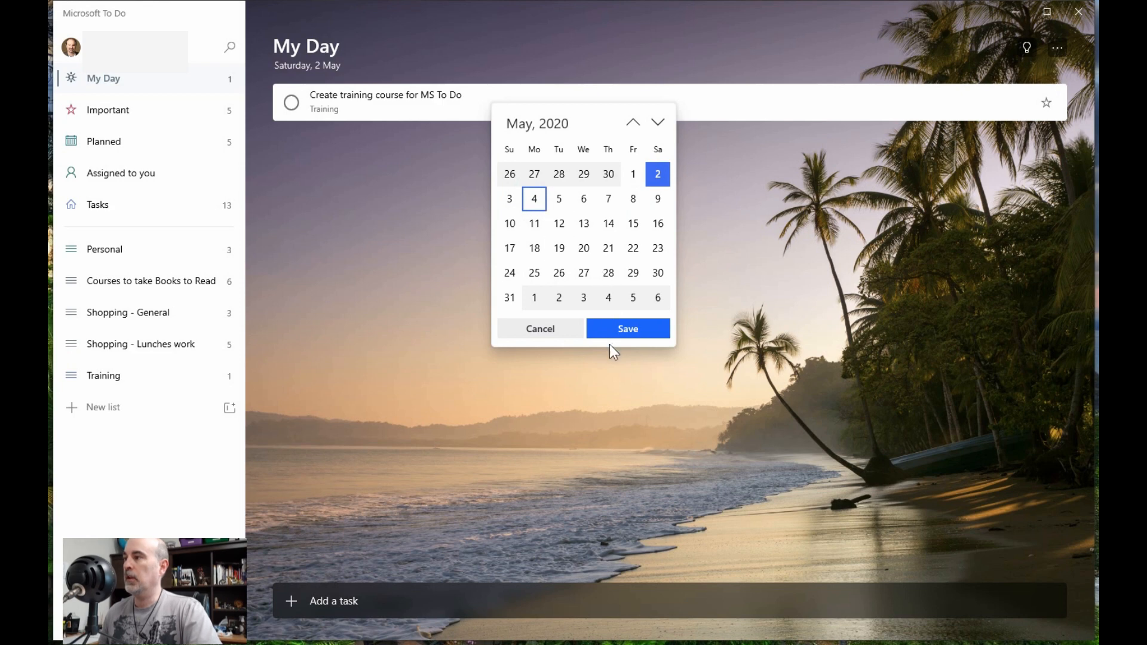
{"action": "left_click", "coordinate": [613, 328]}
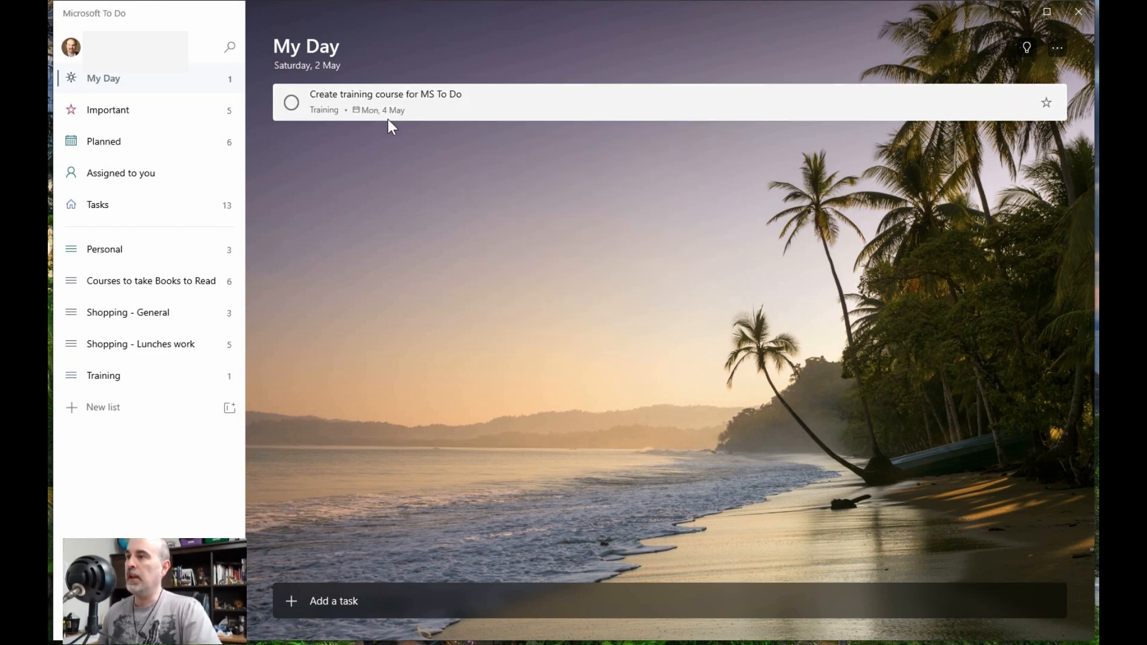
View the Planned list, return to My Day and remove the due date of the training course task.
{"action": "left_click", "coordinate": [116, 146]}
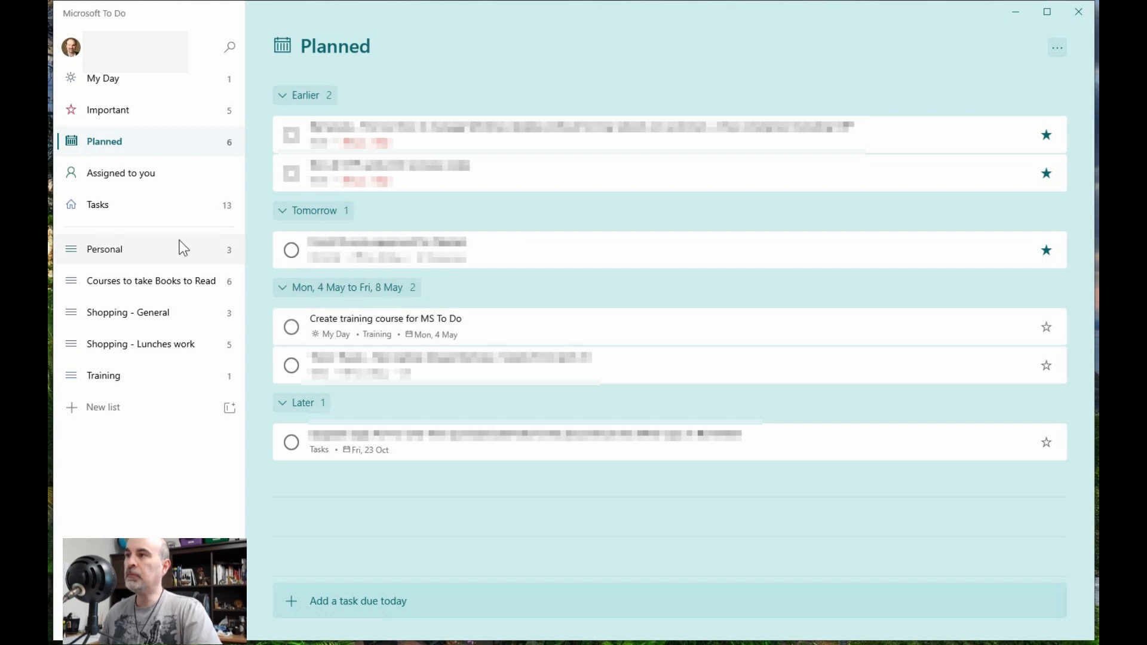
{"action": "left_click", "coordinate": [120, 81]}
{"action": "right_click", "coordinate": [458, 102]}
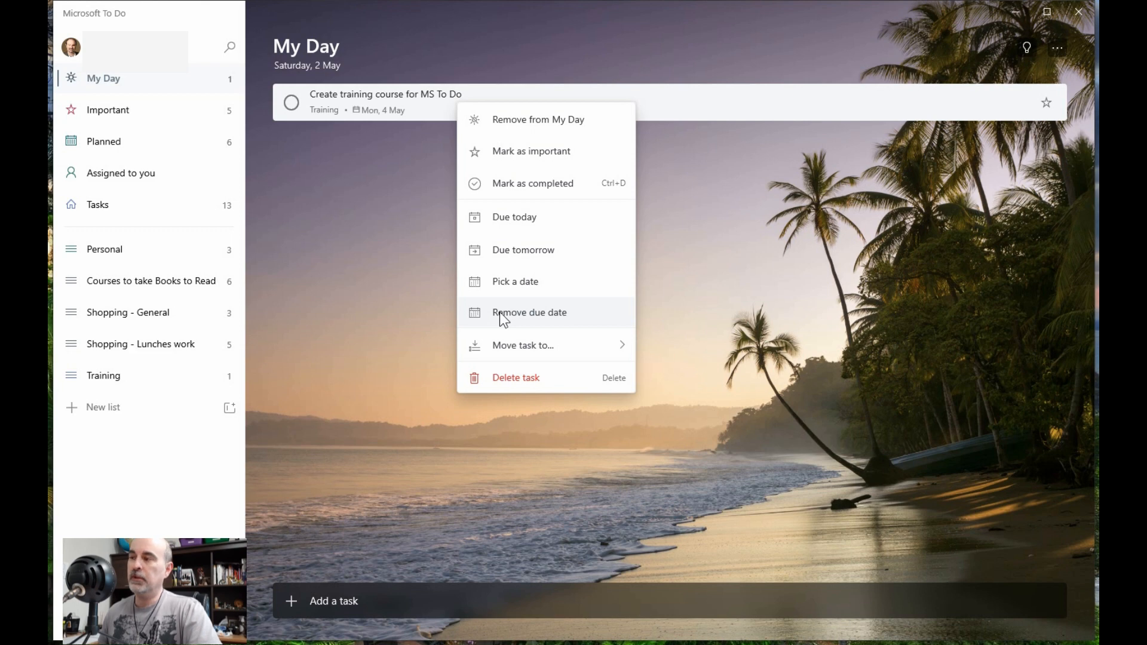
{"action": "left_click", "coordinate": [499, 312]}
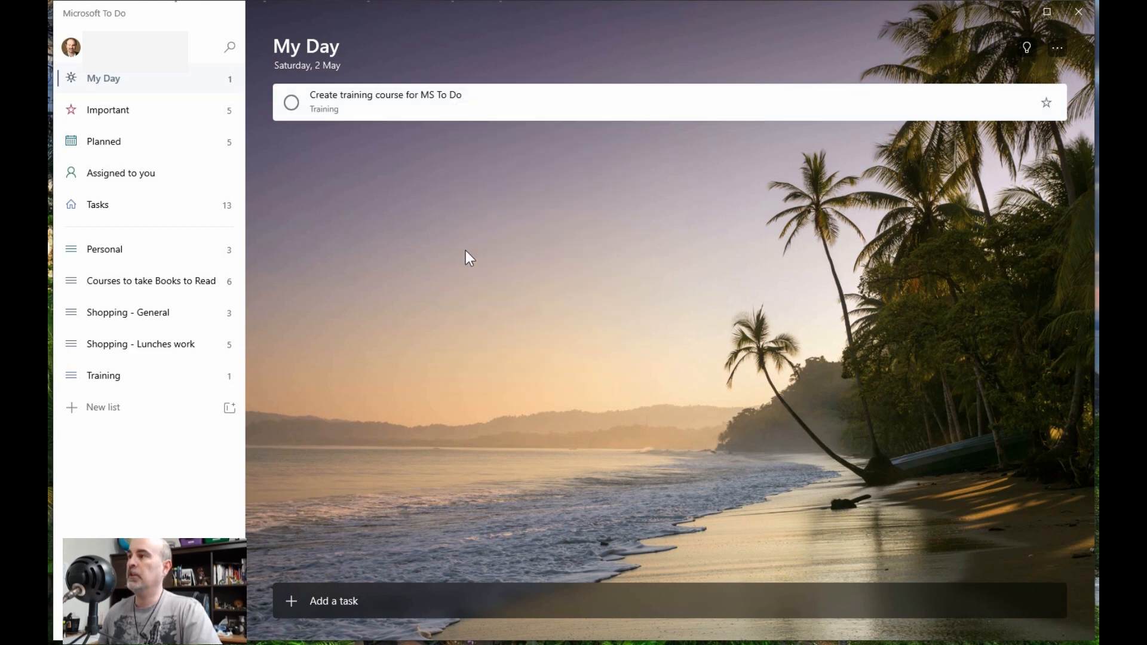
{"action": "right_click", "coordinate": [448, 113]}
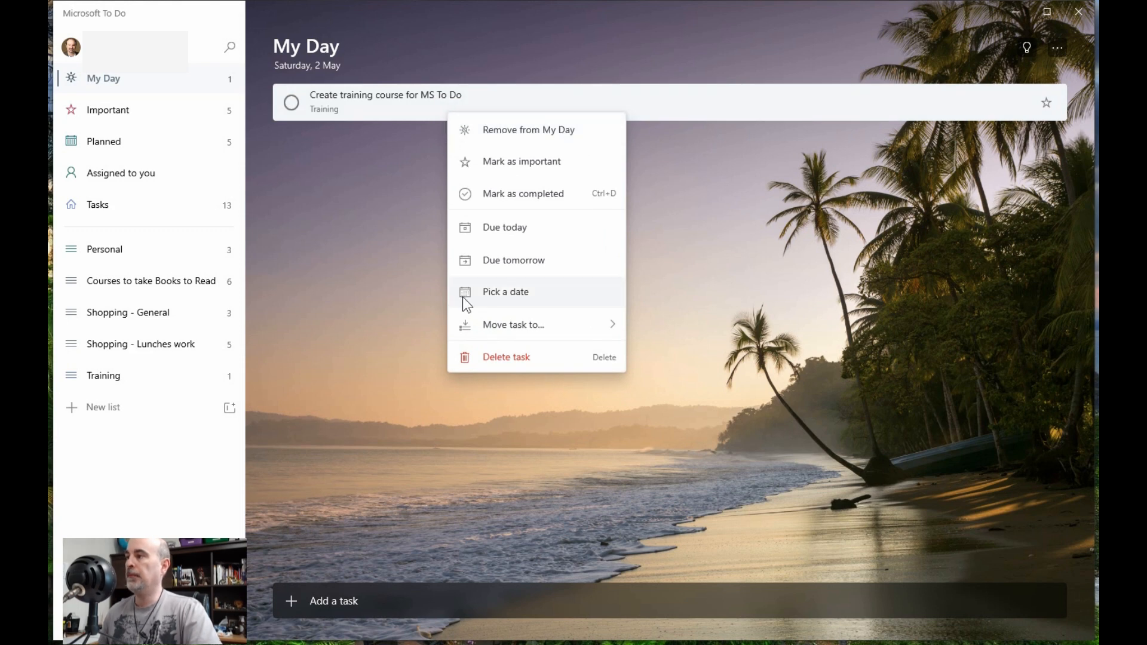
{"action": "mouse_move", "coordinate": [479, 324]}
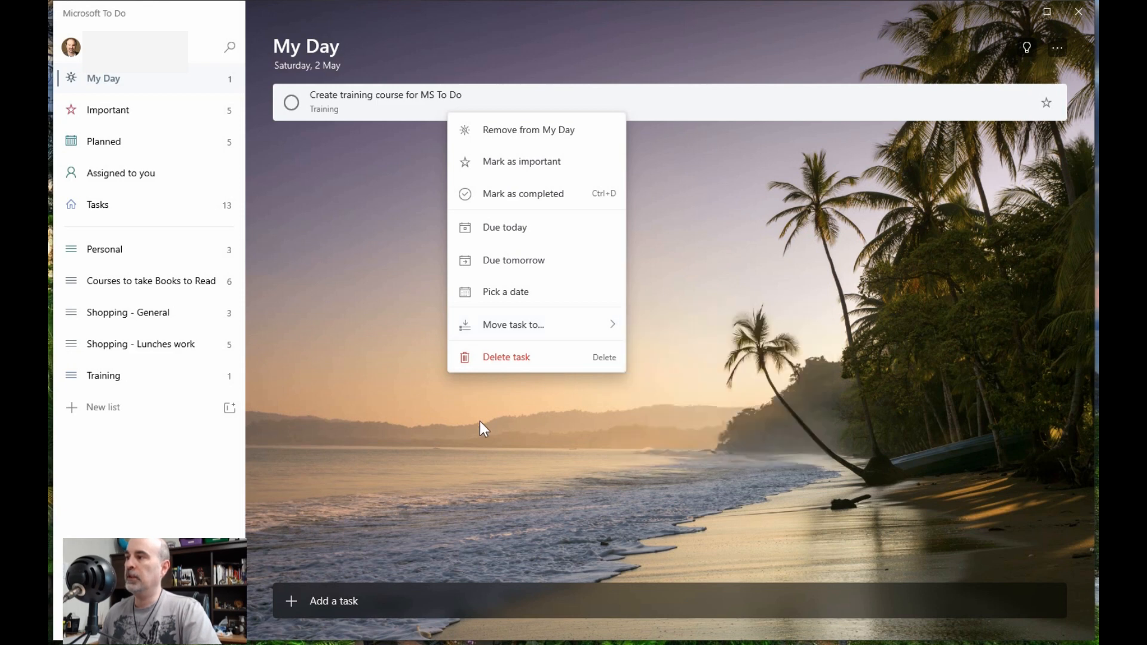
{"action": "left_click", "coordinate": [393, 234]}
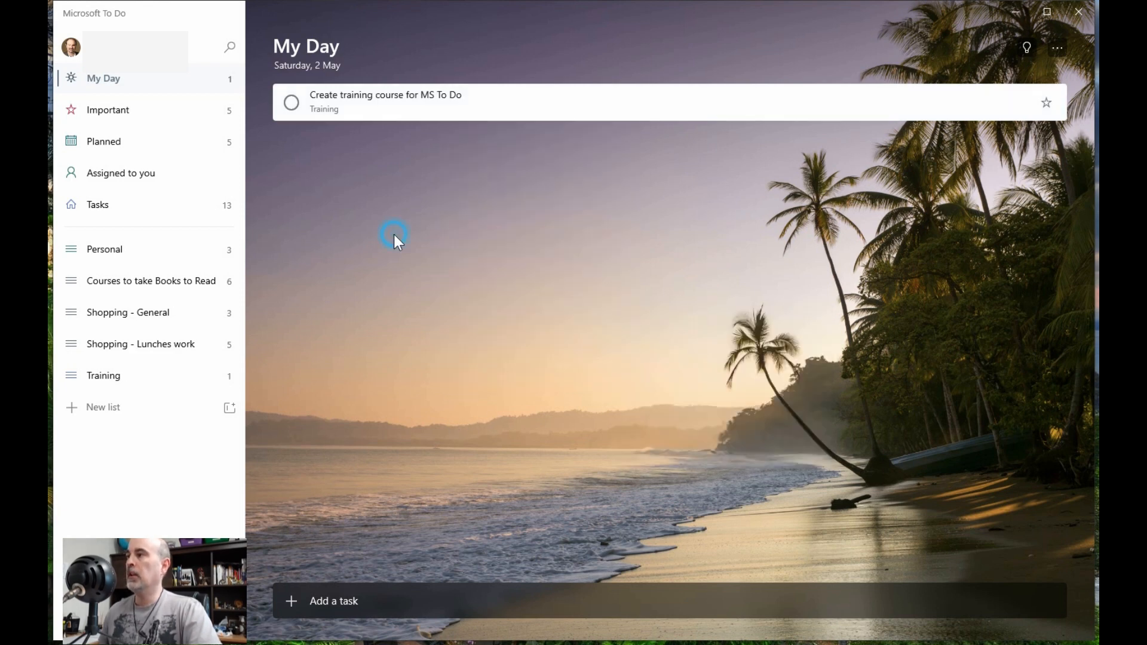
In the training course task's details, cancel attaching a file and add the note "This is a note for training".
{"action": "left_click", "coordinate": [435, 102]}
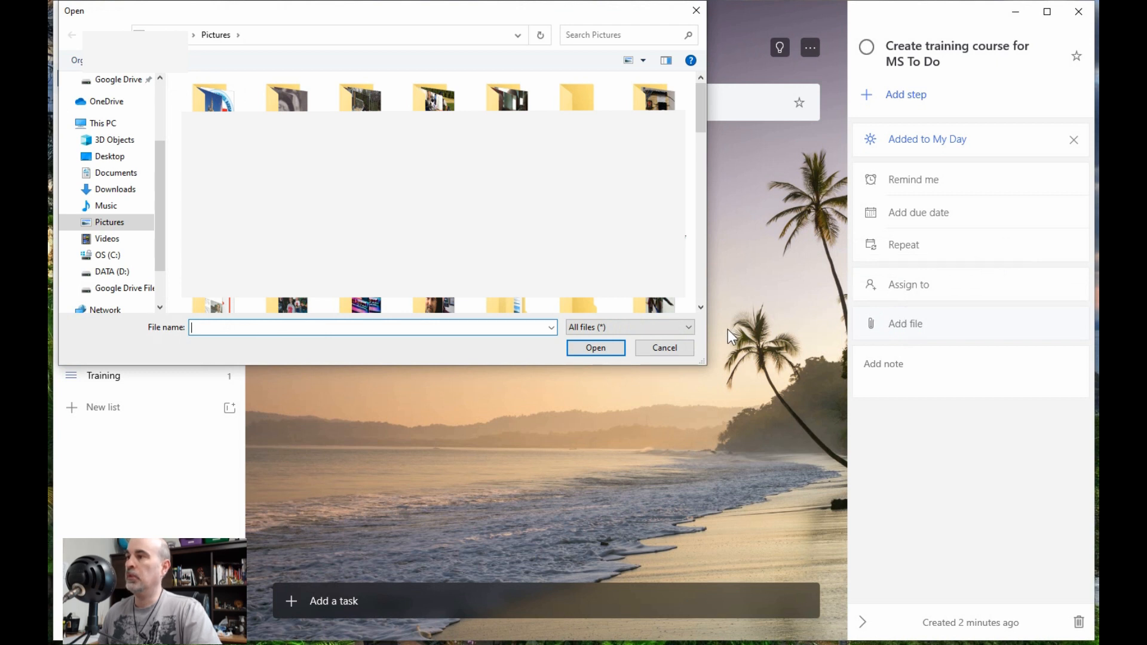
{"action": "left_click", "coordinate": [675, 354]}
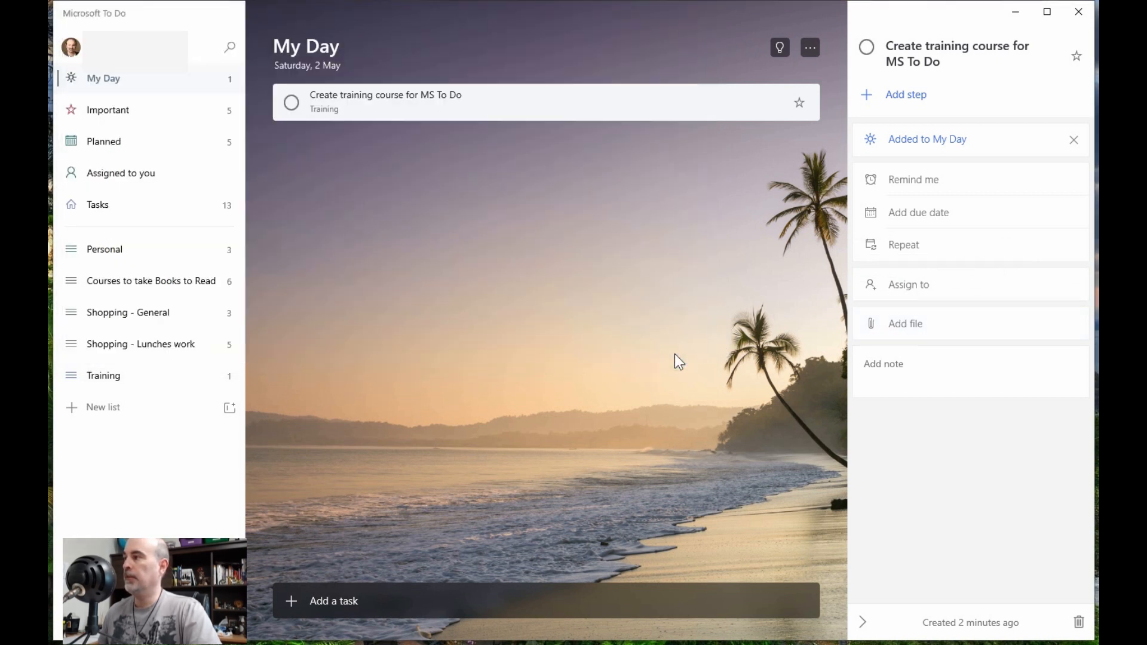
{"action": "left_click", "coordinate": [898, 366]}
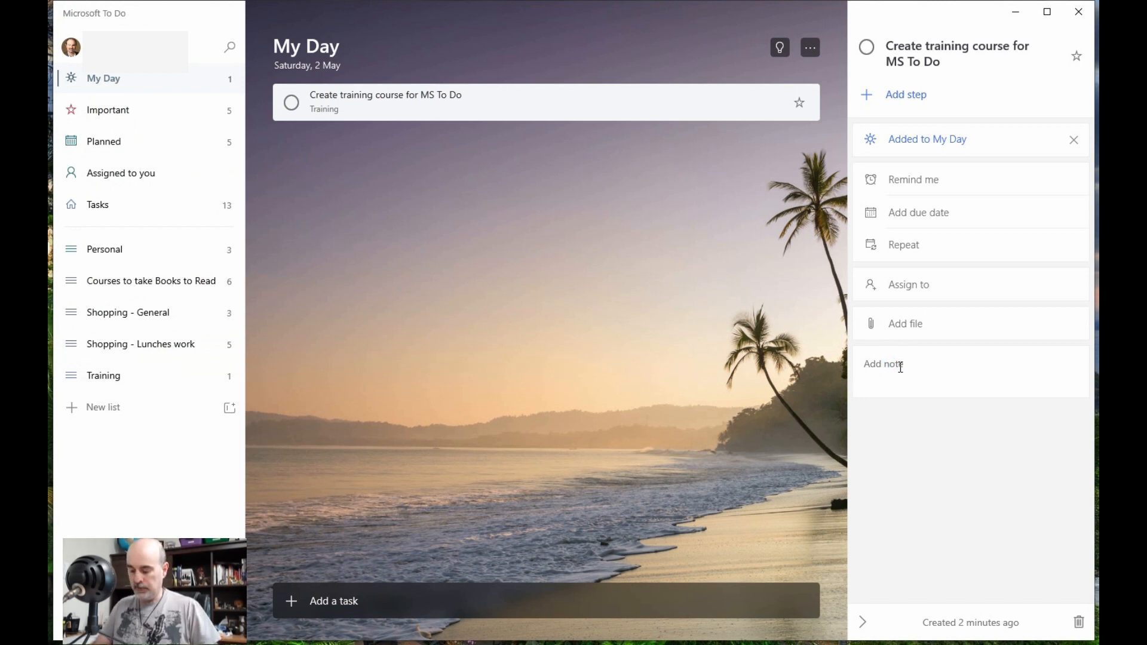
{"action": "type", "text": "This is a note "}
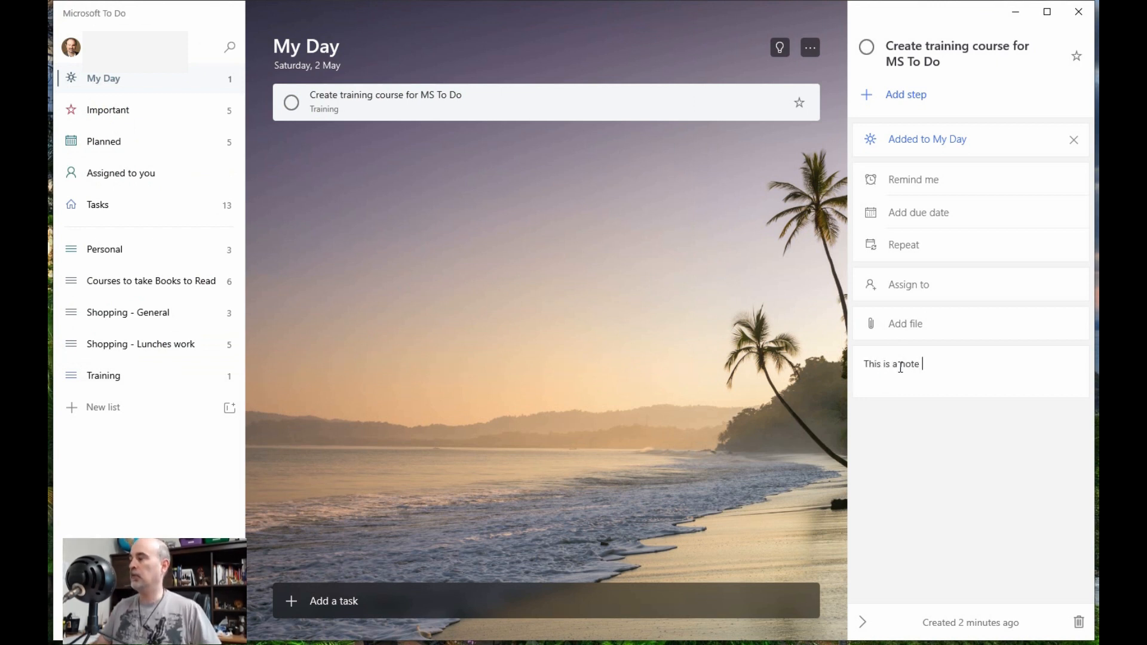
{"action": "type", "text": "for training"}
{"action": "key", "text": "Return"}
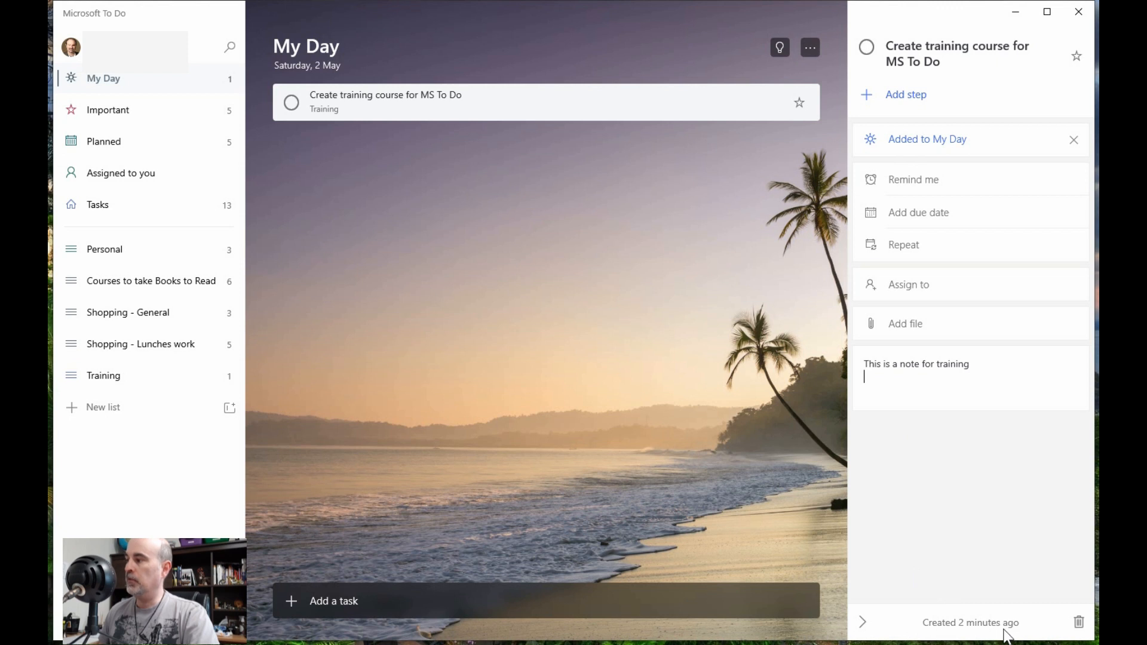
Add the steps "Step1" and "Step2" to the training course task and enter "Step3" as the next one.
{"action": "left_click", "coordinate": [900, 94]}
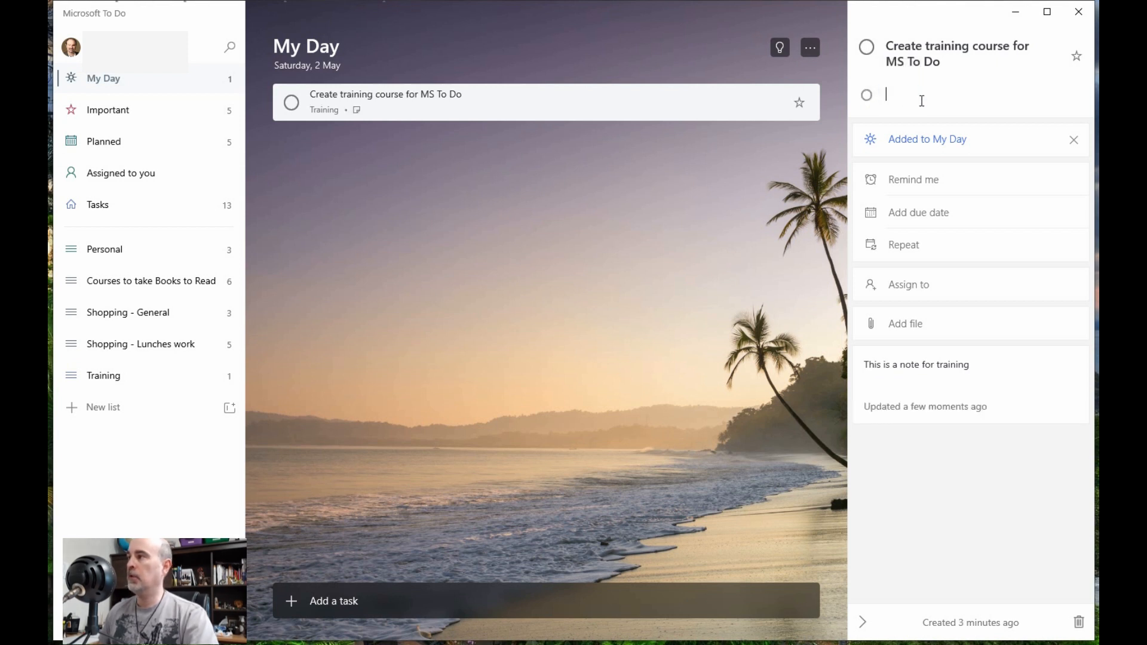
{"action": "type", "text": "S"}
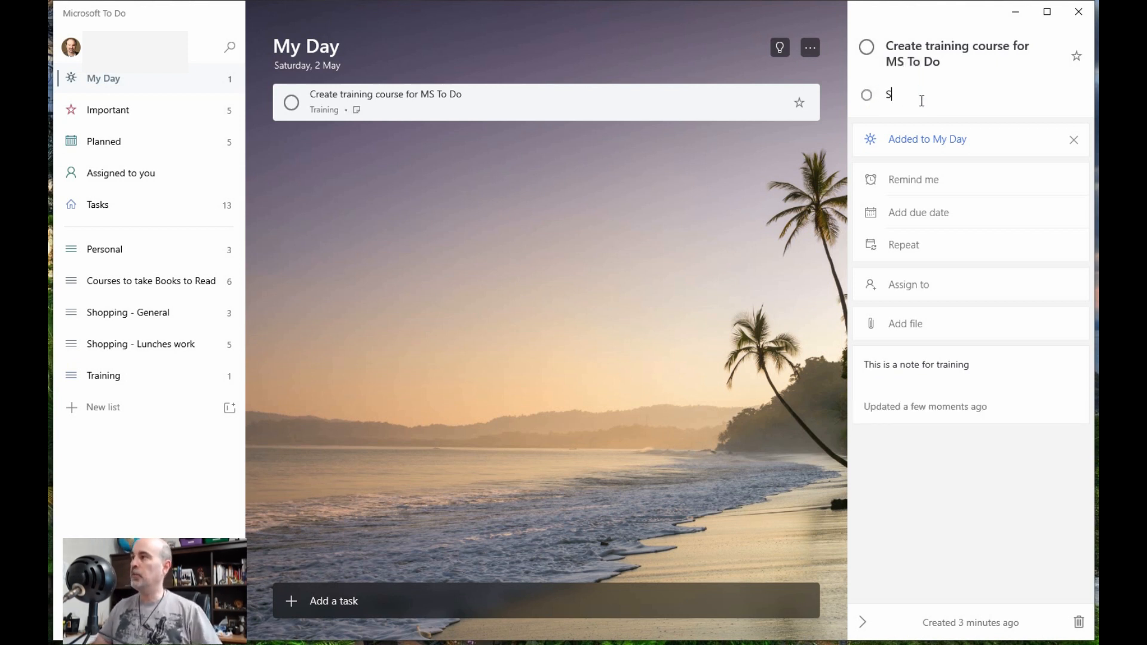
{"action": "type", "text": "tep1"}
{"action": "key", "text": "Return"}
{"action": "type", "text": "Step2"}
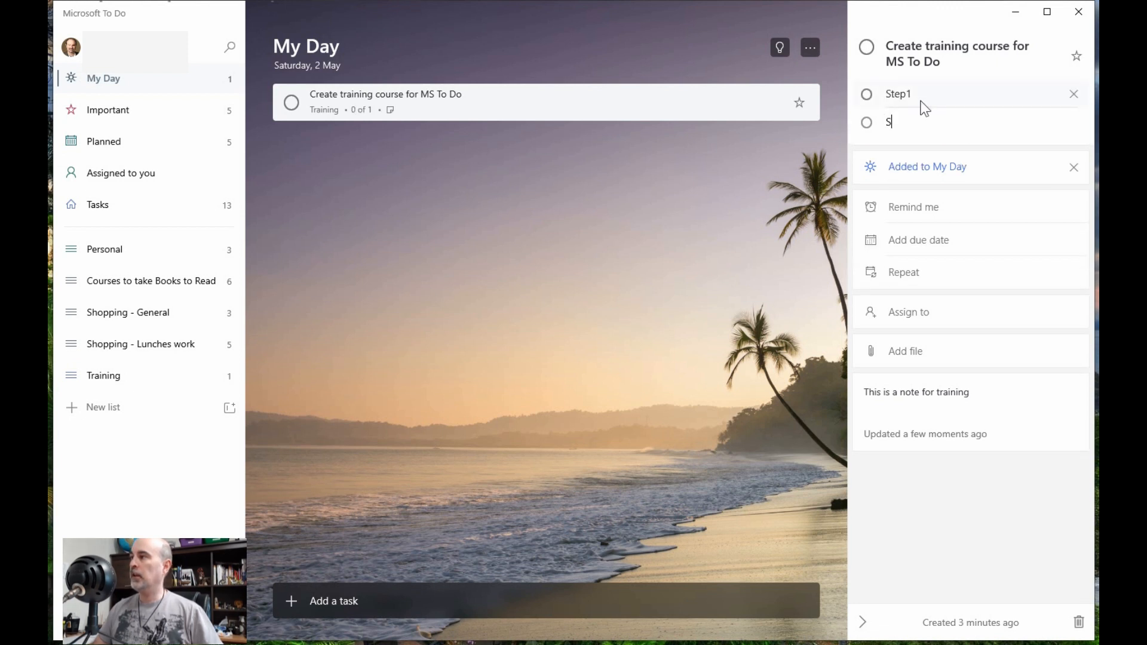
{"action": "key", "text": "Return"}
{"action": "type", "text": "Step"}
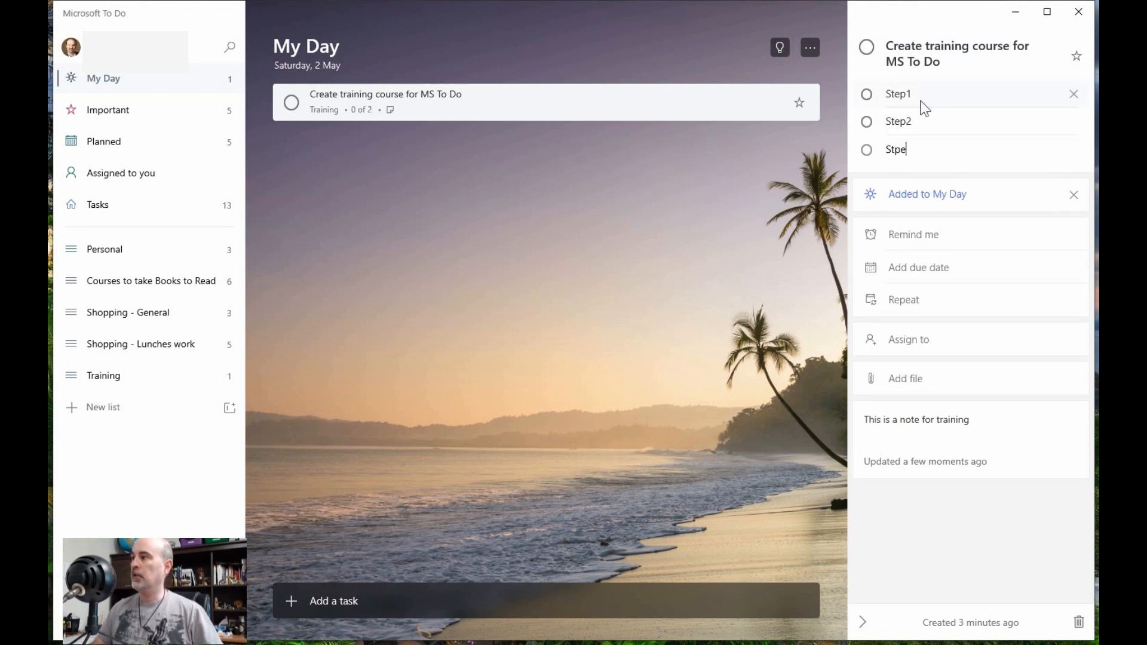
{"action": "type", "text": "3"}
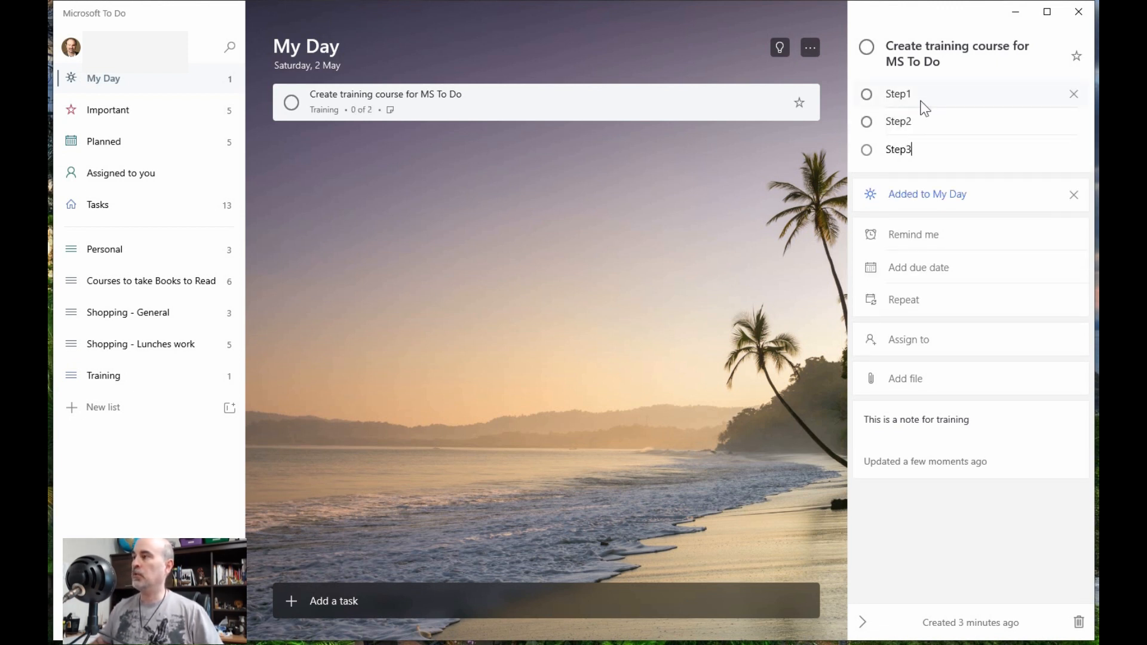
Rename the task's first two steps to "Step1 - Plan and document" and "Step2 - Prepare for video shoot".
{"action": "left_click", "coordinate": [927, 95]}
{"action": "left_click", "coordinate": [936, 93]}
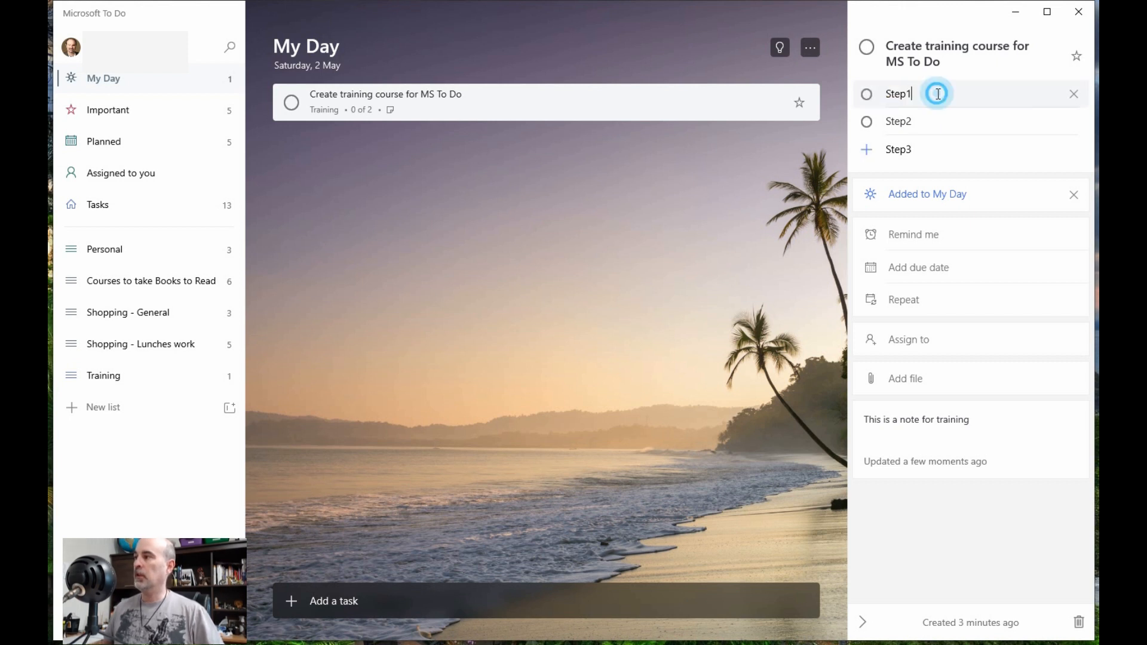
{"action": "type", "text": "-"}
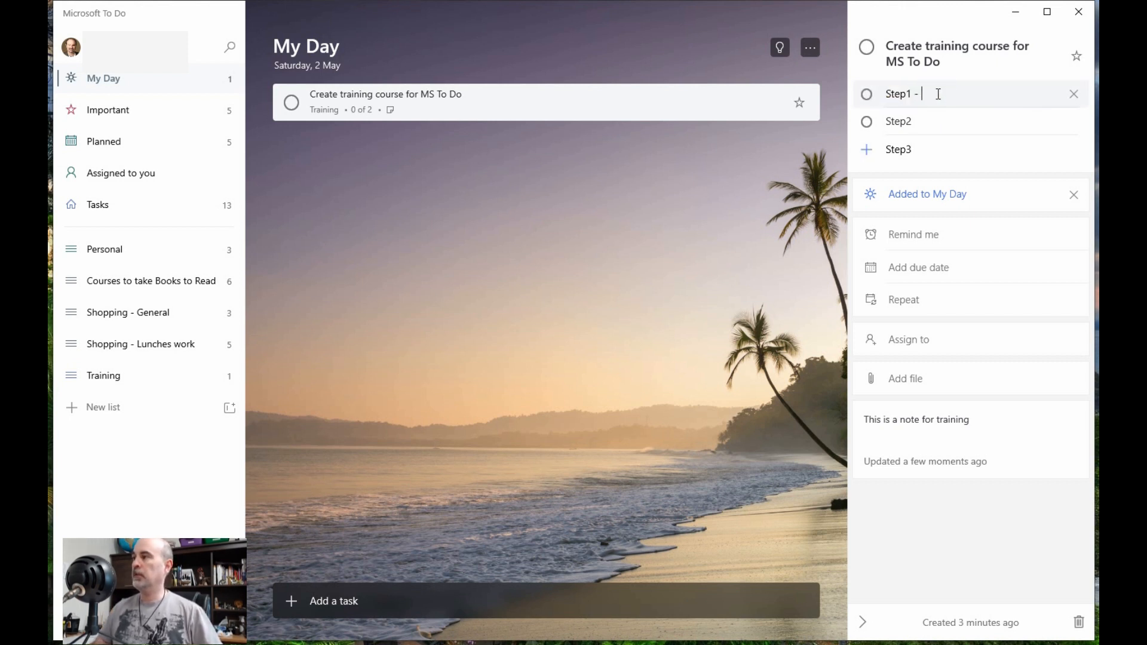
{"action": "type", "text": " Plan and document"}
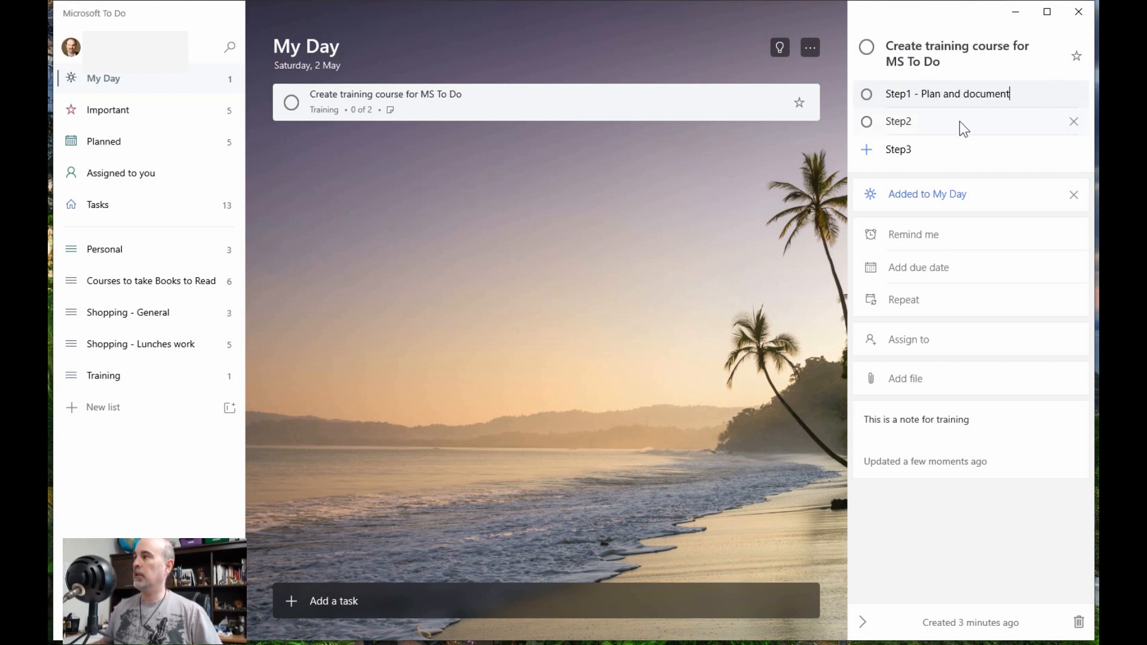
{"action": "left_click", "coordinate": [940, 121]}
{"action": "left_click", "coordinate": [940, 121]}
{"action": "type", "text": "- "}
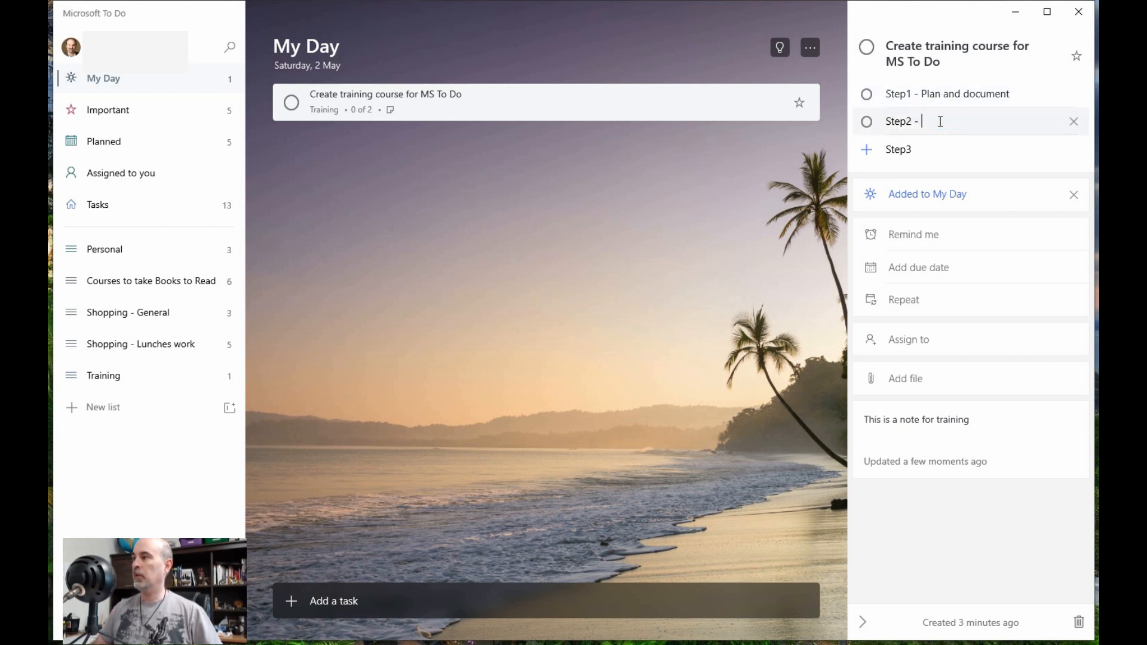
{"action": "type", "text": "Prepare "}
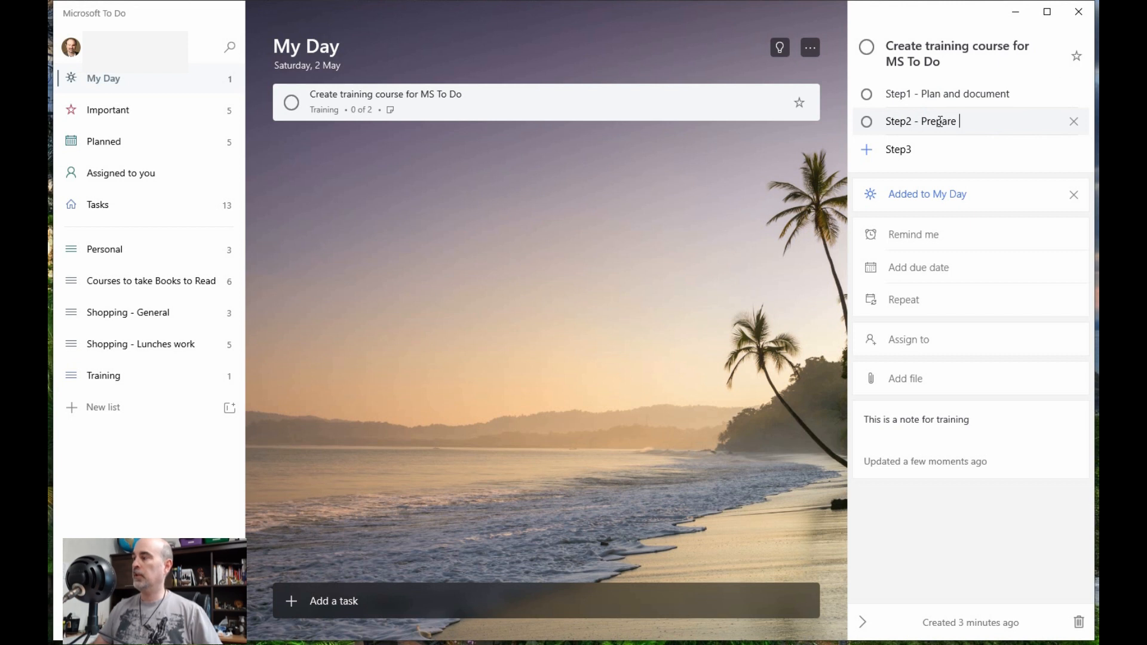
{"action": "type", "text": "for video shoot"}
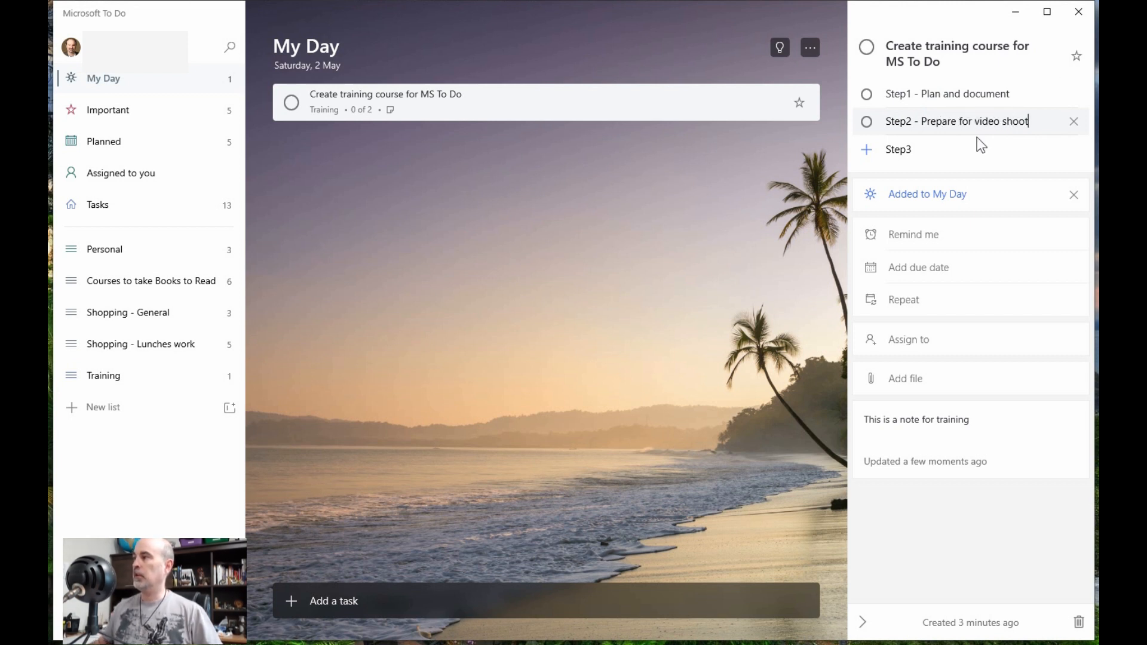
Try to extend the third step to "Step3 - Edit and publish video", and close and reopen the training course task's details.
{"action": "left_click", "coordinate": [952, 157]}
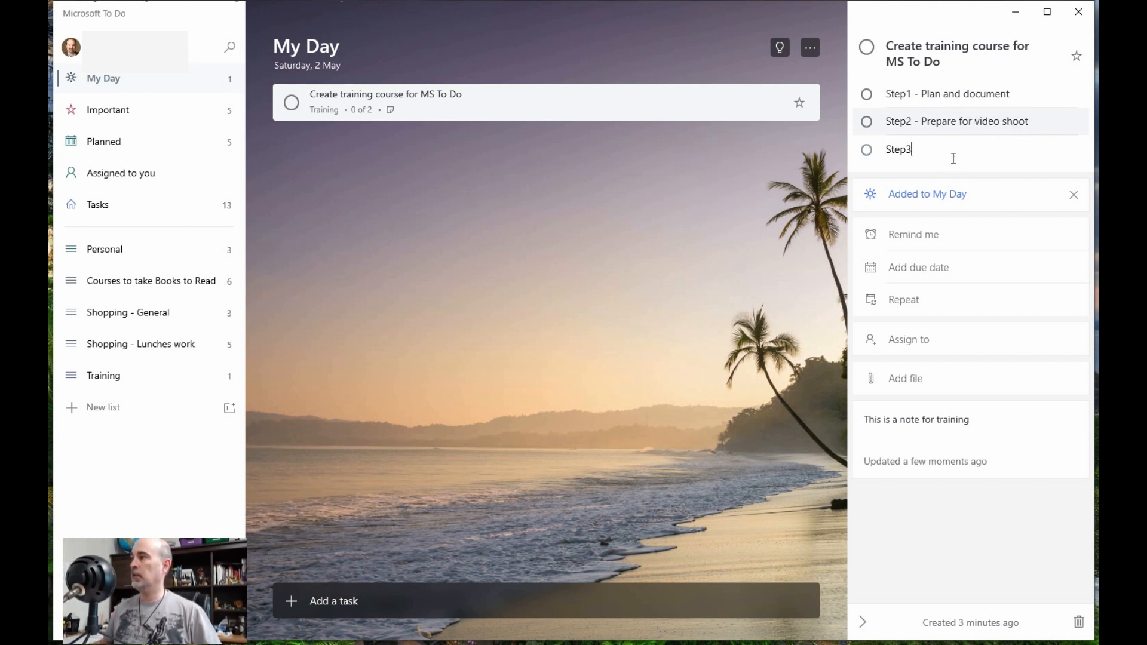
{"action": "type", "text": "- Edit "}
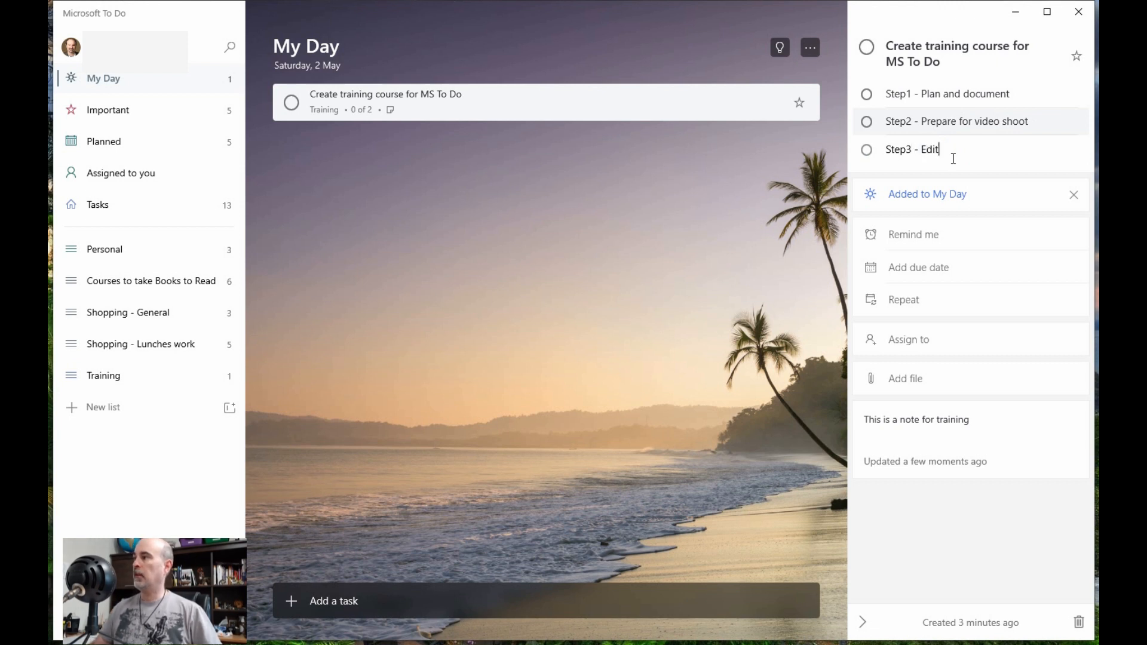
{"action": "type", "text": "and "}
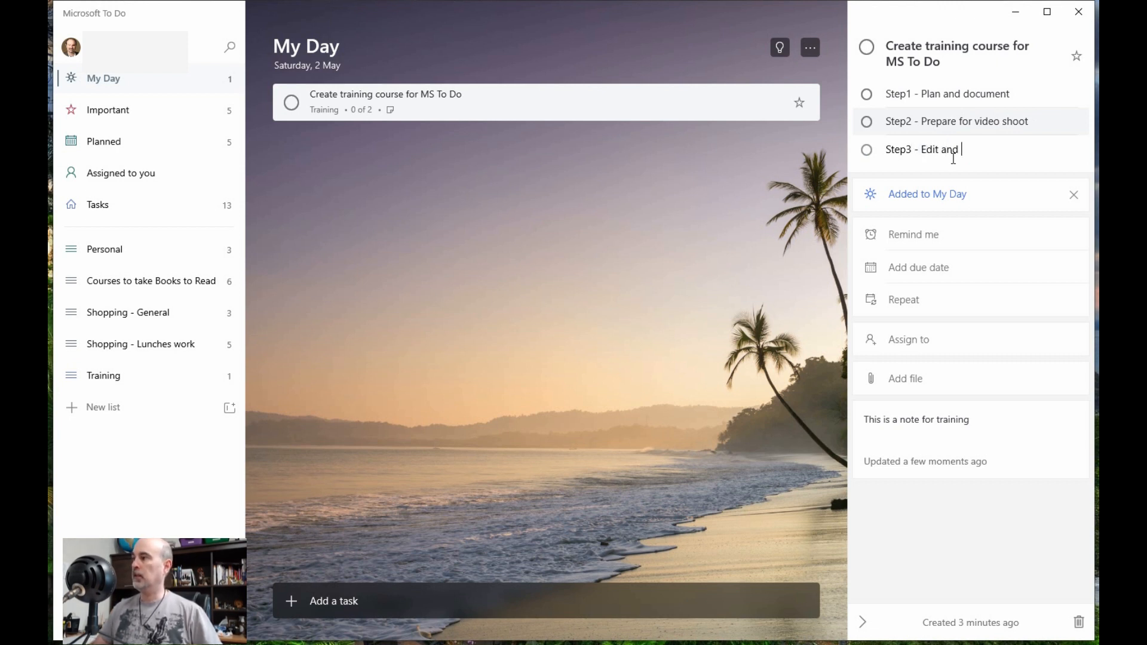
{"action": "type", "text": "publish video"}
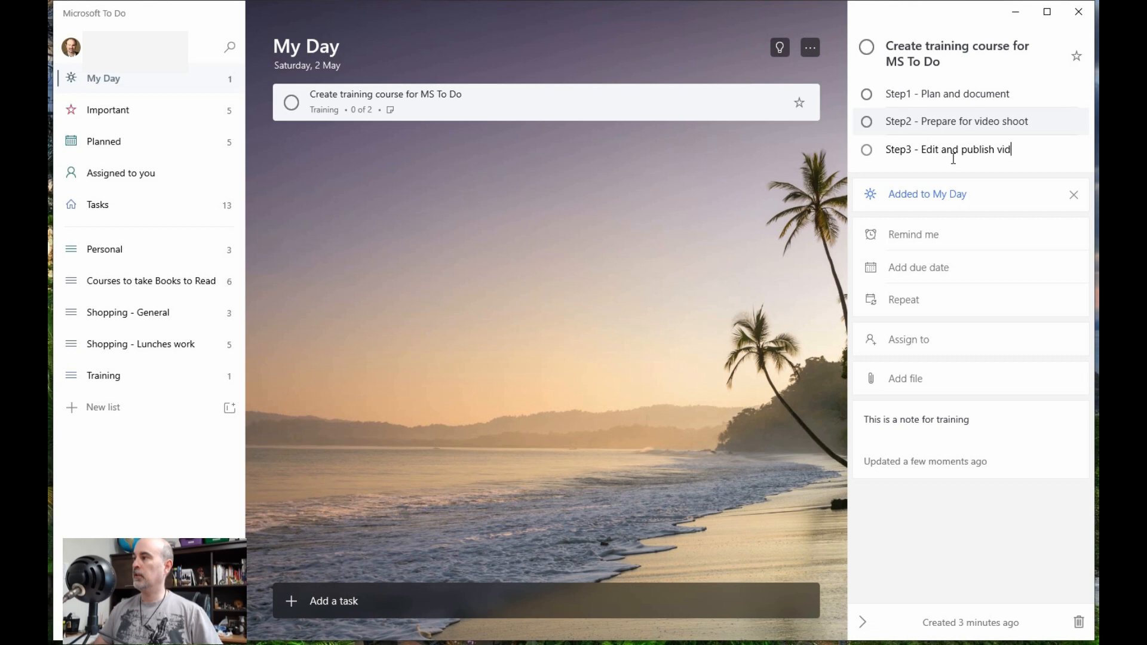
{"action": "left_click", "coordinate": [737, 177]}
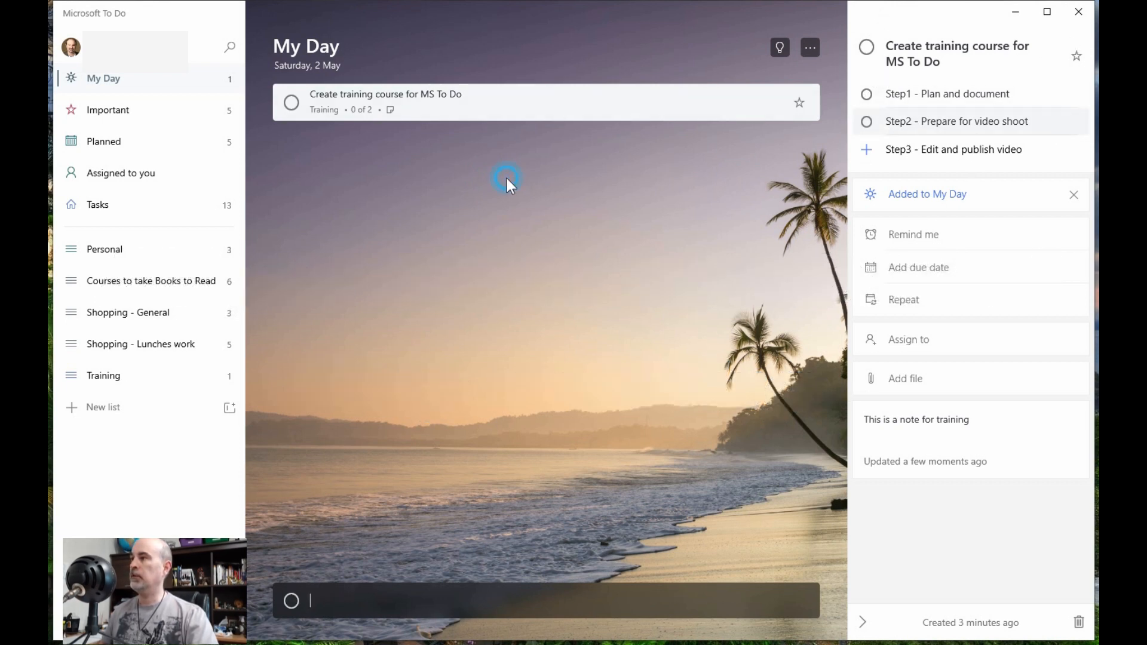
{"action": "left_click", "coordinate": [435, 114]}
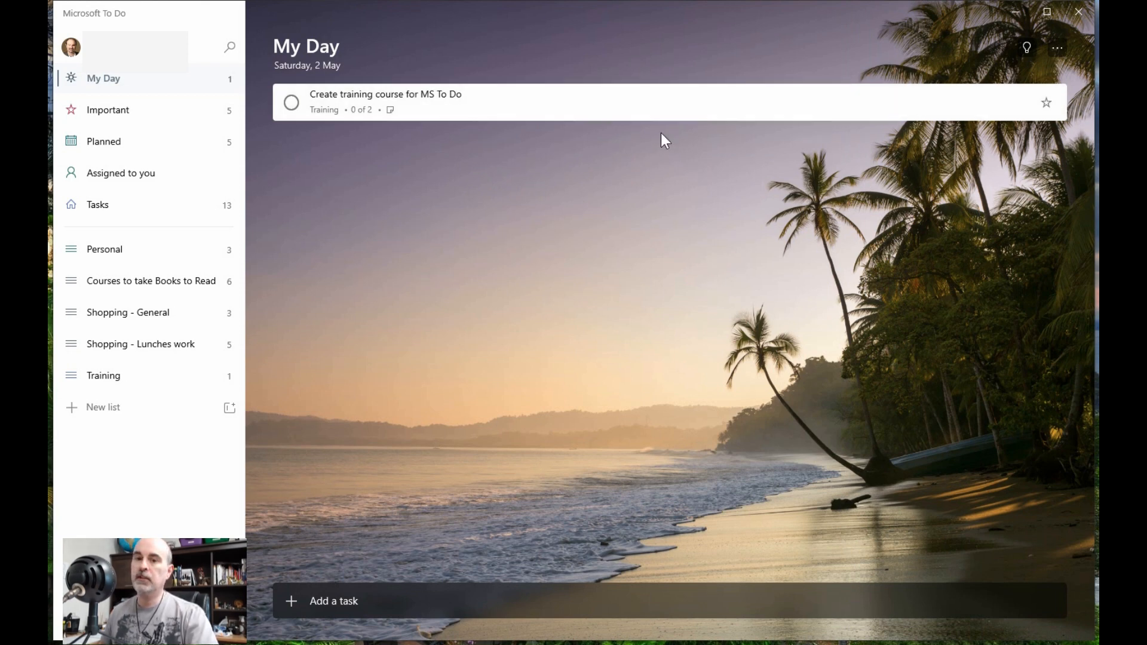
{"action": "left_click", "coordinate": [908, 112]}
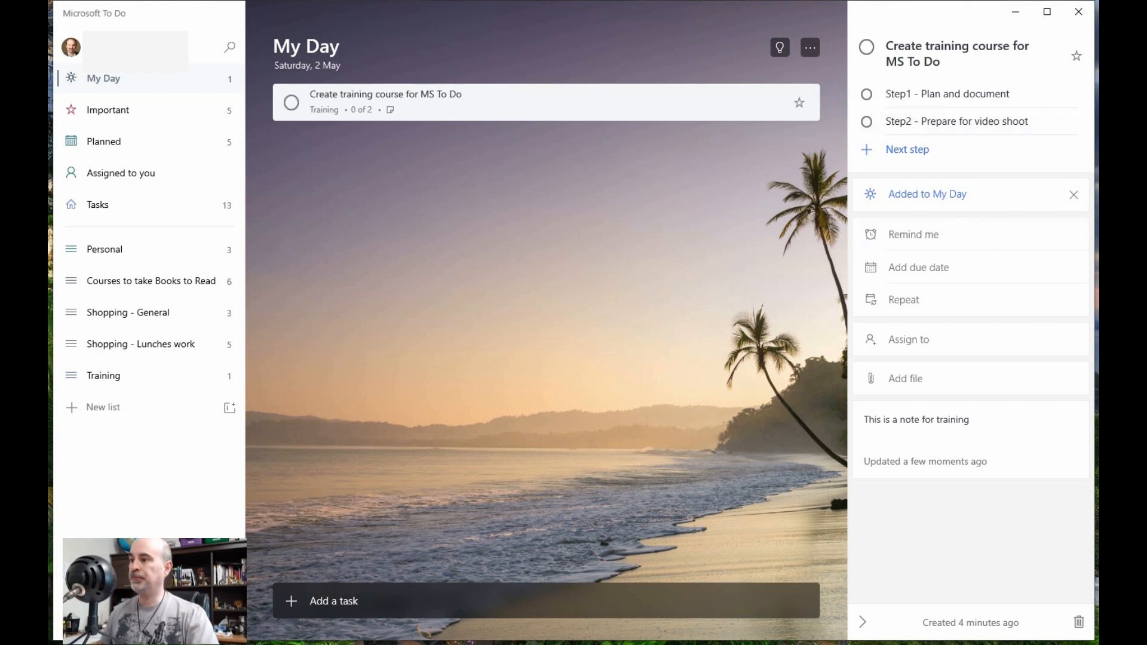
Add a new task named "sample task" to My Day.
{"action": "left_click", "coordinate": [426, 602]}
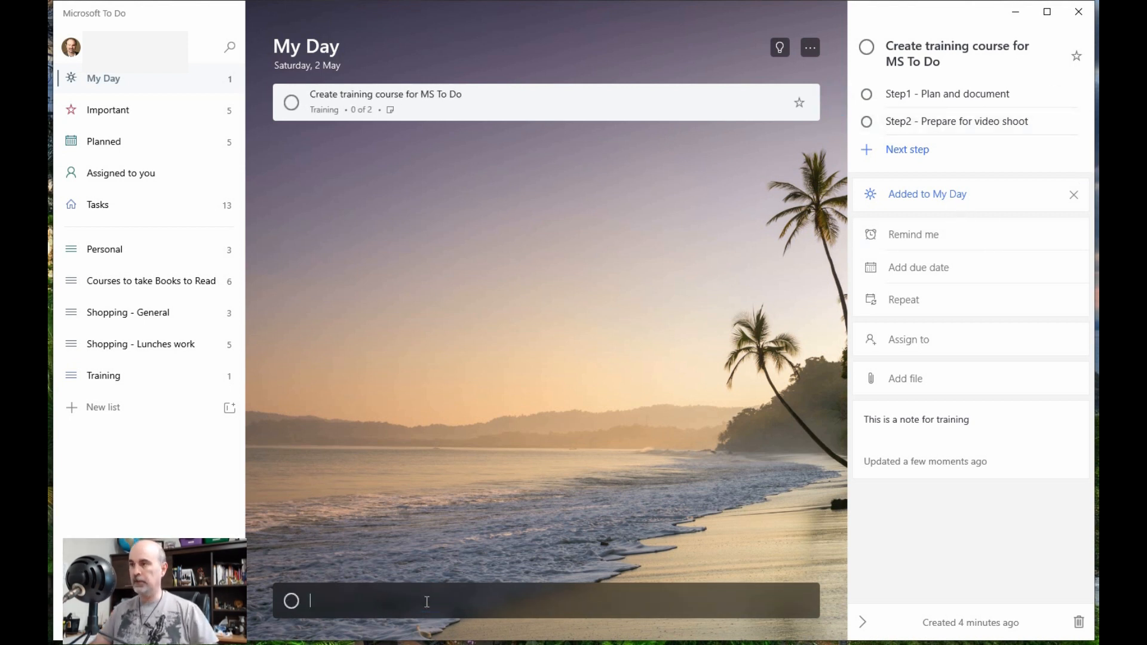
{"action": "type", "text": "sample"}
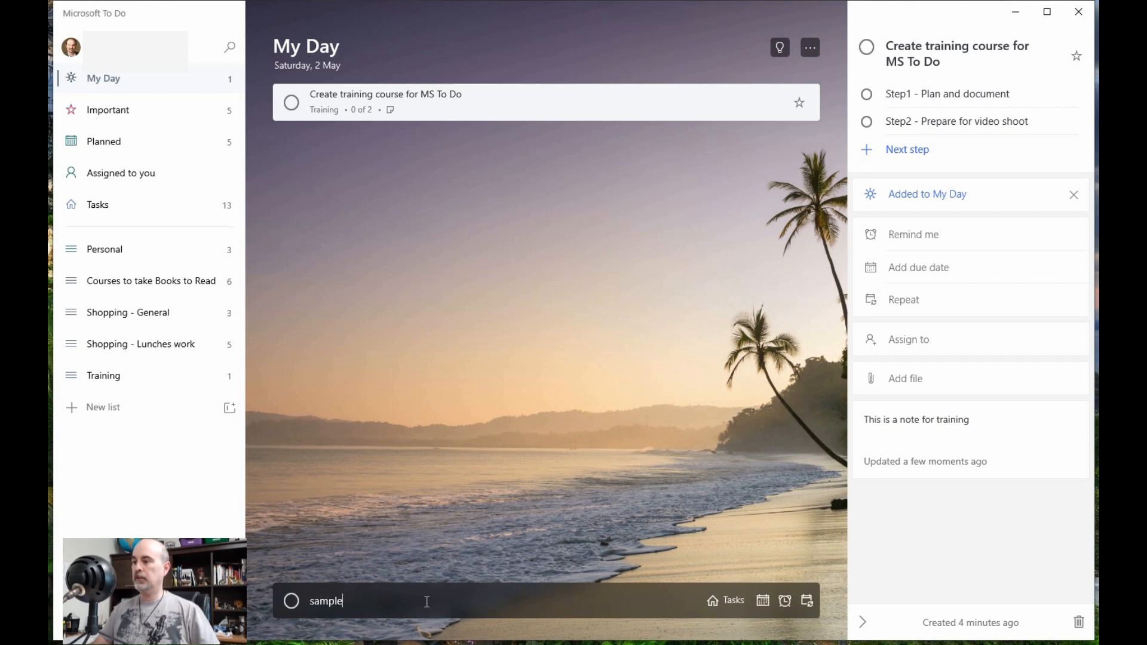
{"action": "type", "text": " task"}
{"action": "key", "text": "Return"}
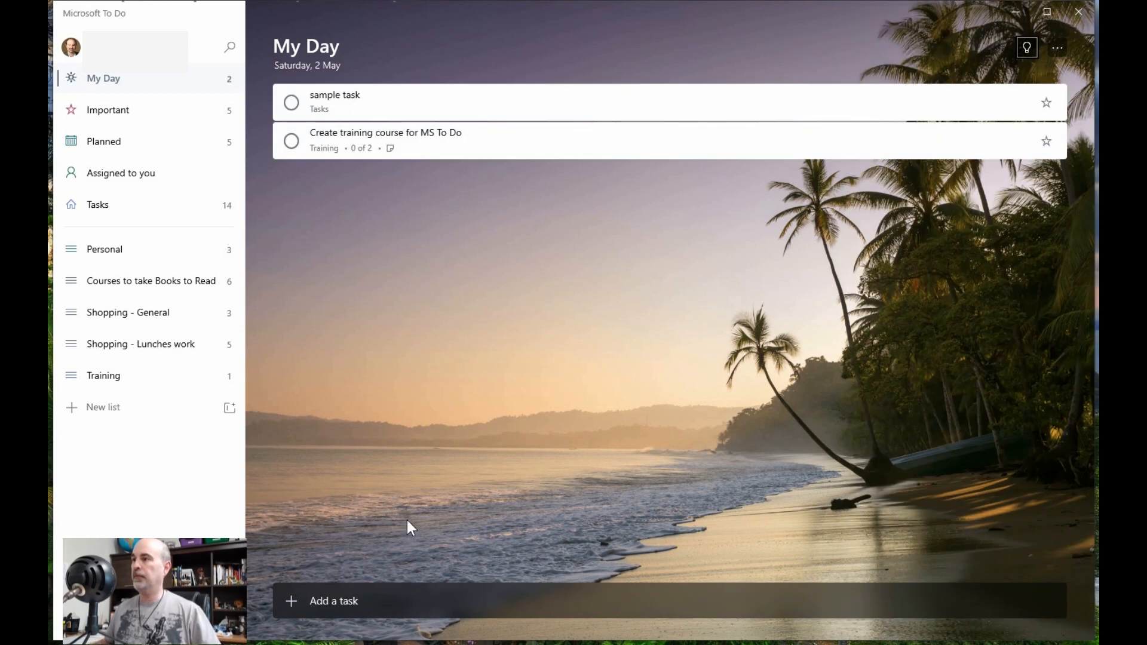
View the sample task's details and mark "Step1 - Plan and document" of the training course task as completed.
{"action": "left_click", "coordinate": [456, 97]}
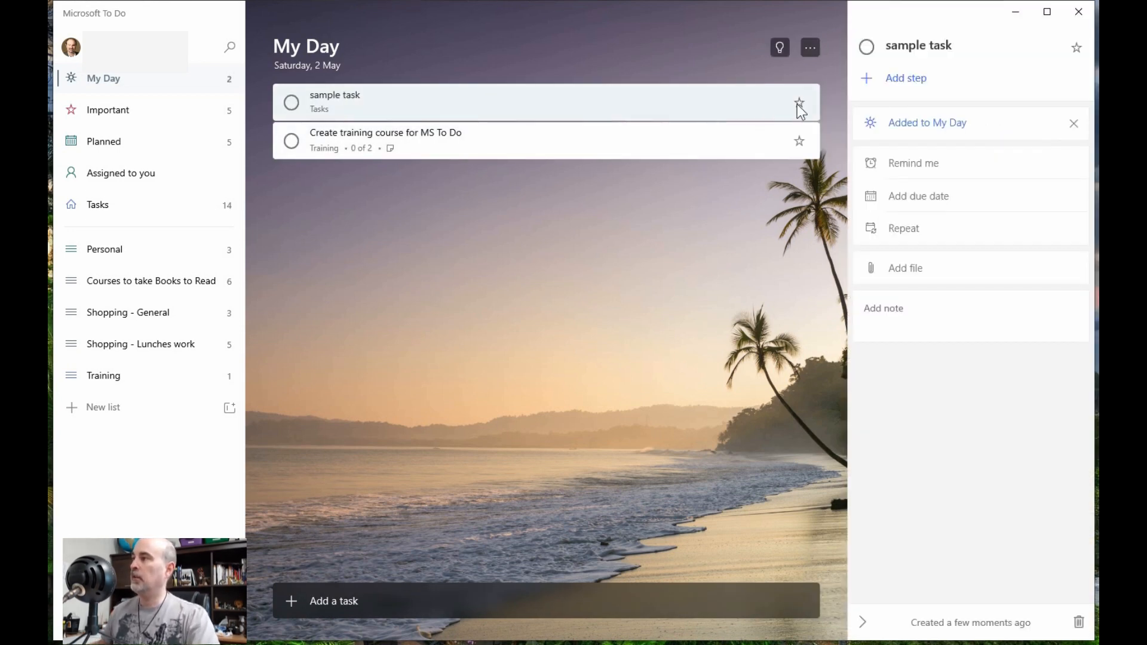
{"action": "left_click", "coordinate": [449, 132]}
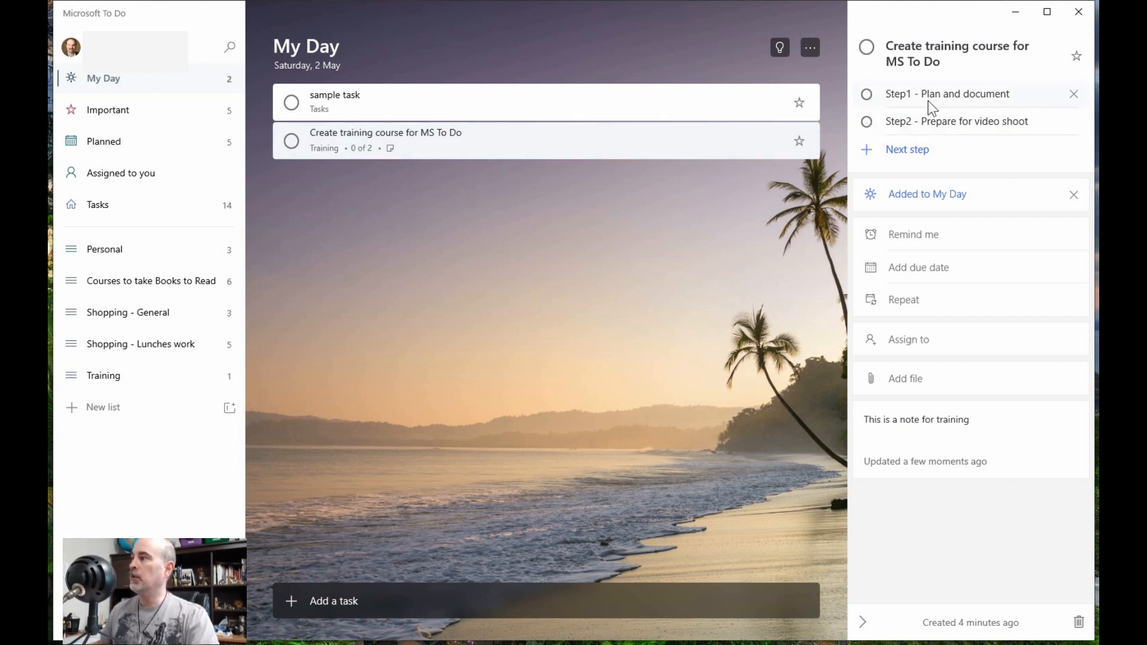
{"action": "left_click", "coordinate": [874, 96]}
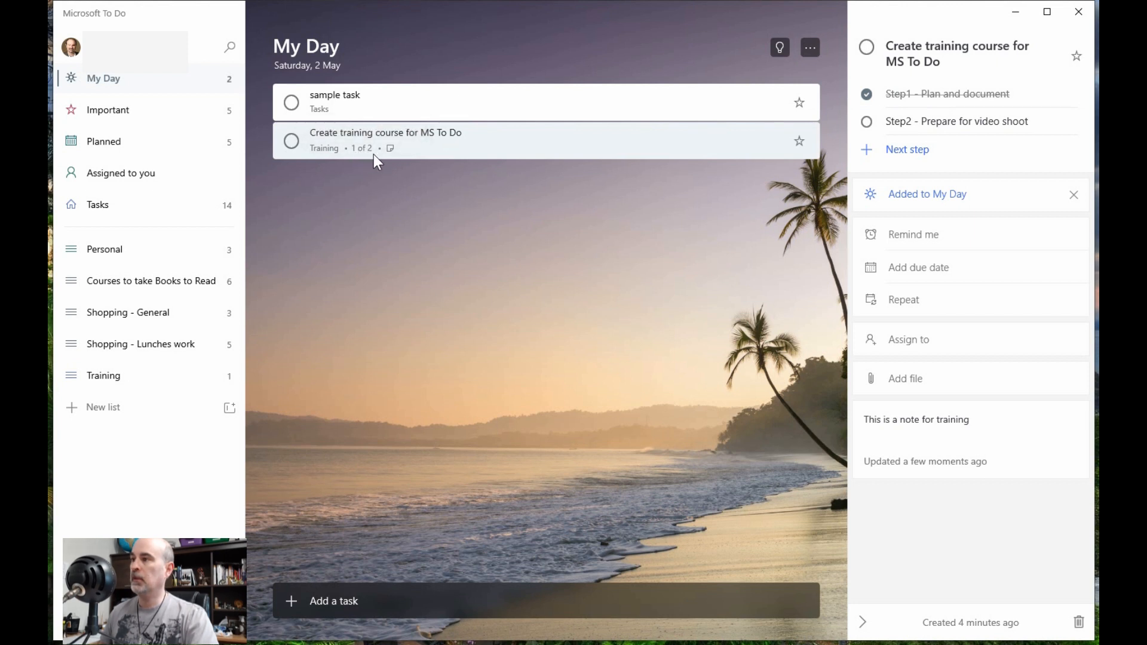
Add the step "Step 3 - Edit and publish" to the training course task and mark "Step2 - Prepare for video shoot" as completed.
{"action": "left_click", "coordinate": [907, 150]}
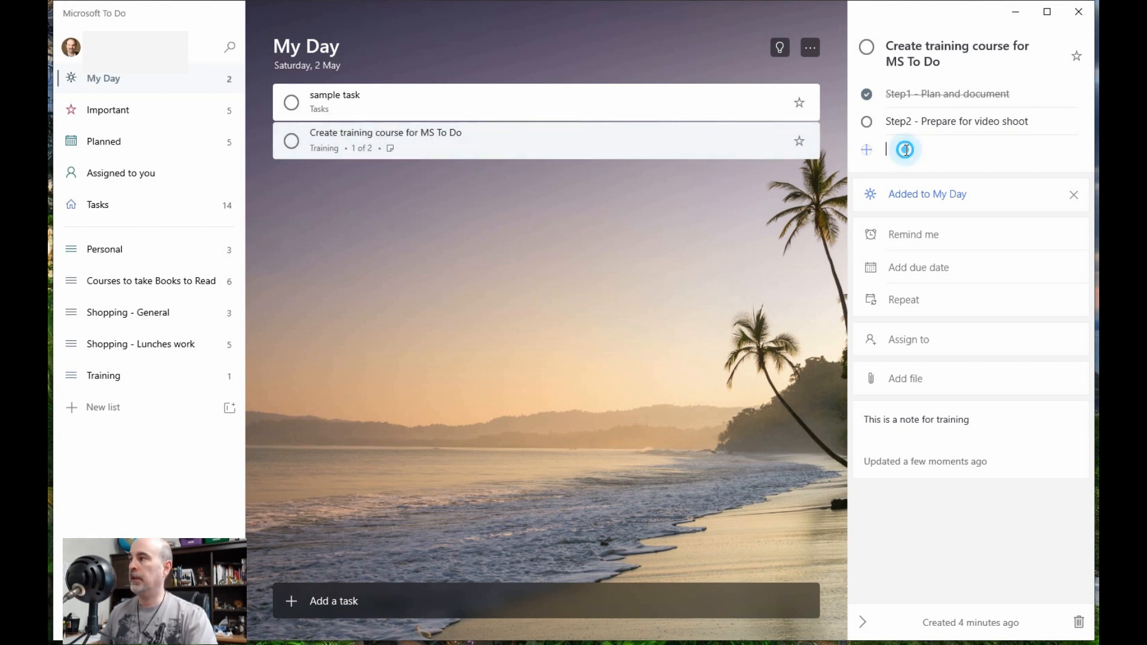
{"action": "type", "text": "Step 3 - "}
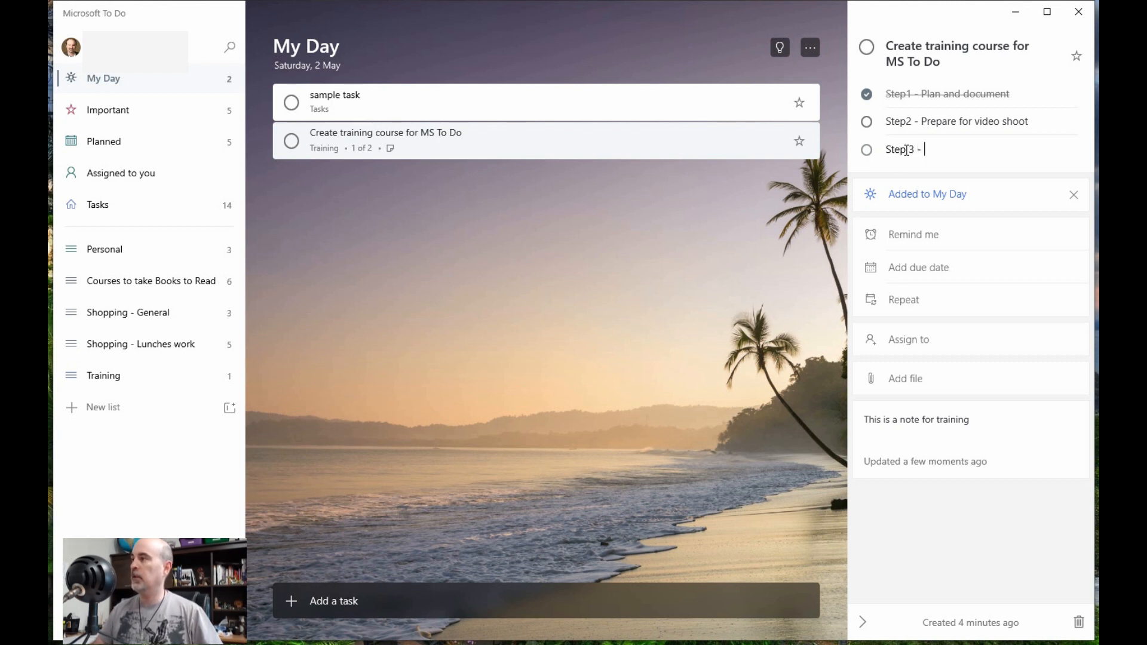
{"action": "type", "text": "Edit and publis"}
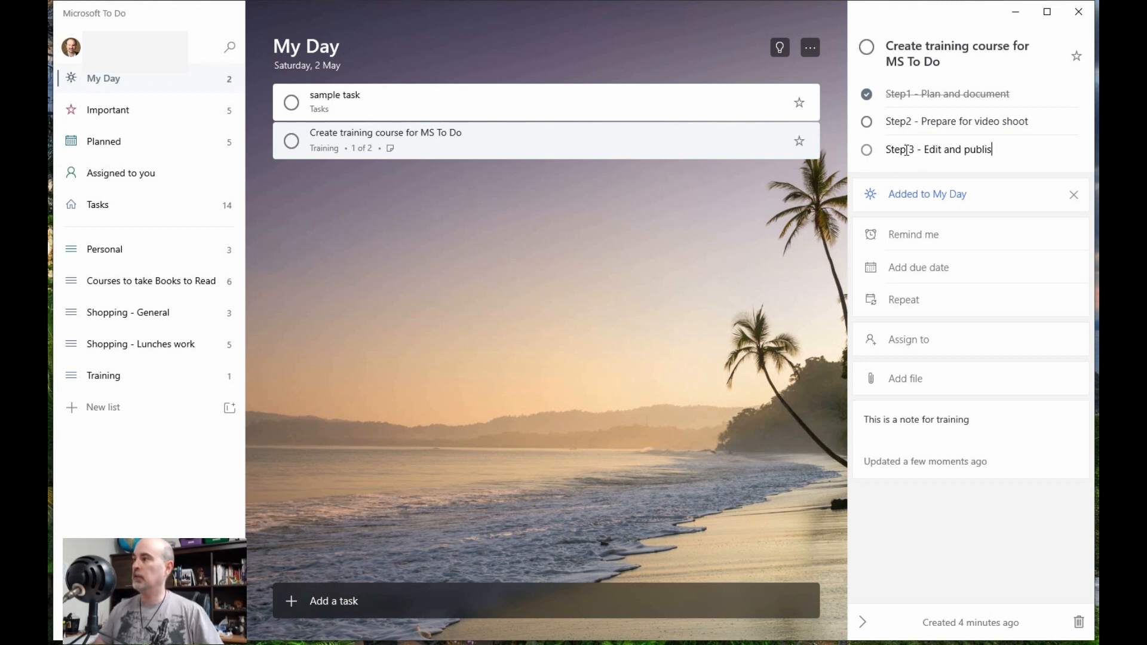
{"action": "type", "text": "h"}
{"action": "key", "text": "Return"}
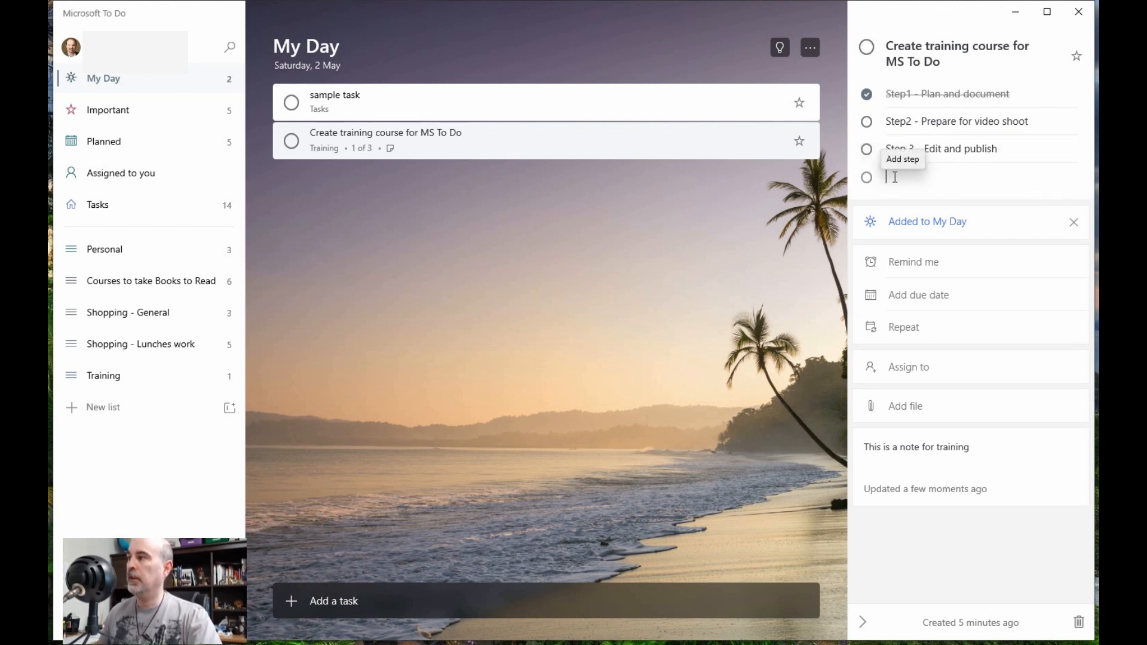
{"action": "left_click", "coordinate": [872, 124]}
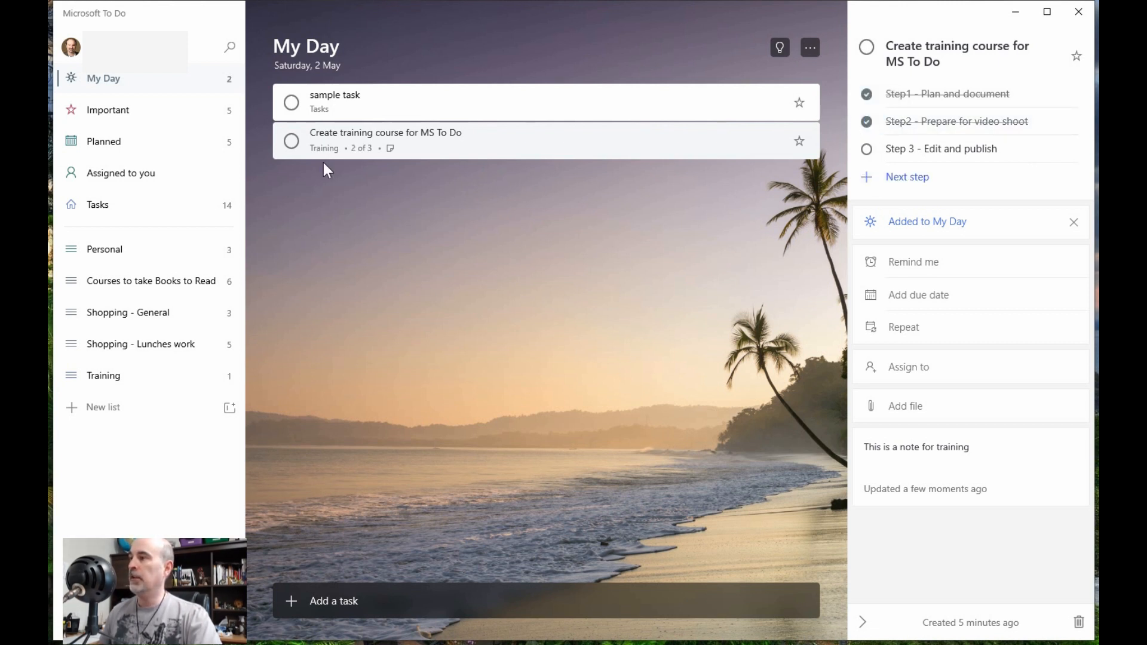
Compare the details of the sample task and the training course task in My Day.
{"action": "left_click", "coordinate": [408, 96]}
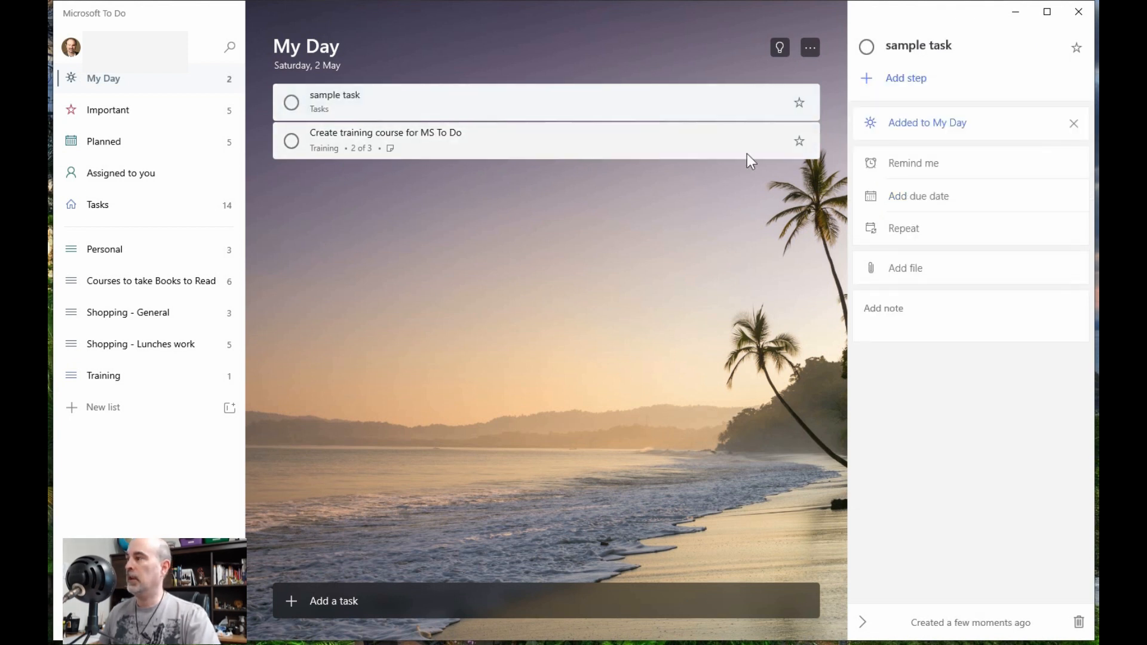
{"action": "left_click", "coordinate": [426, 104]}
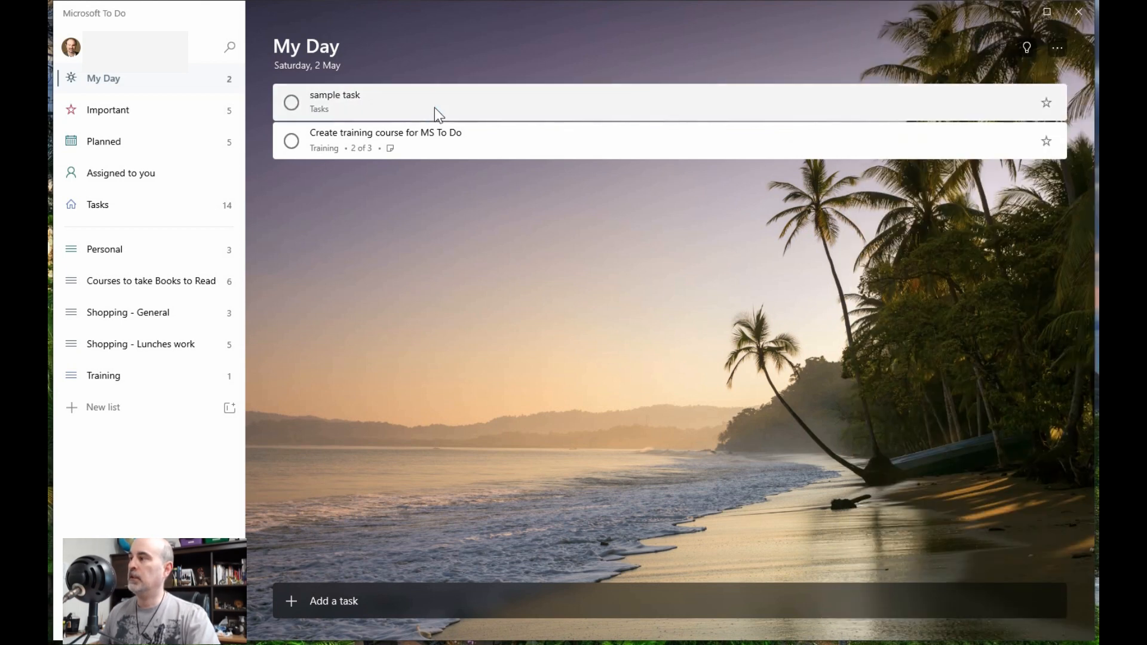
{"action": "left_click", "coordinate": [427, 148]}
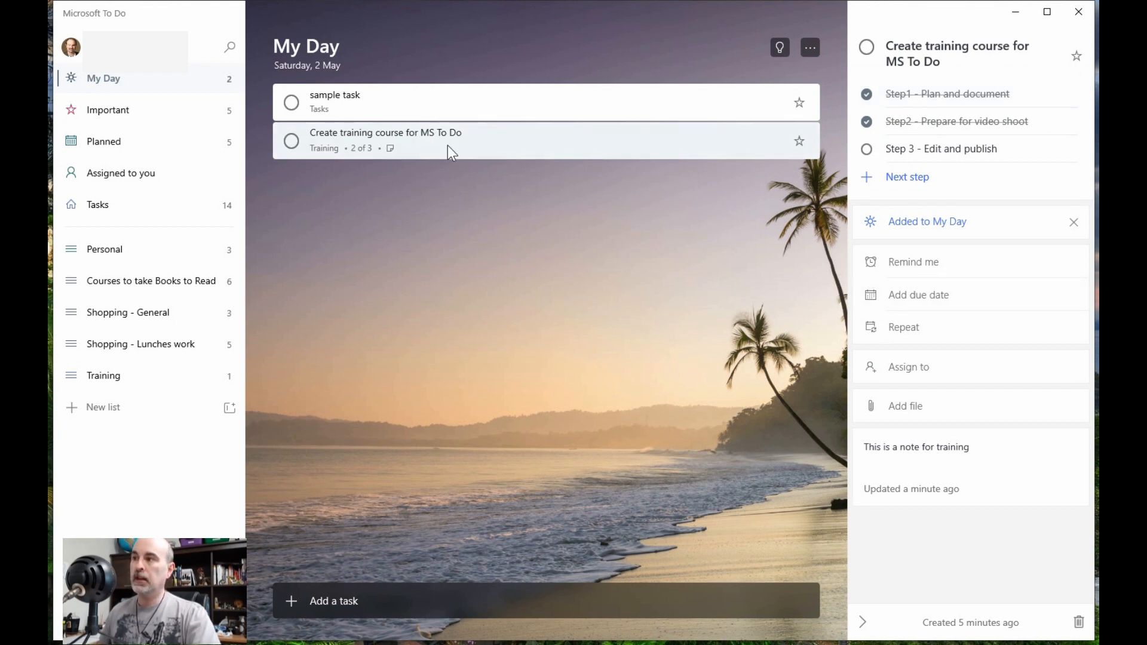
{"action": "left_click", "coordinate": [357, 108]}
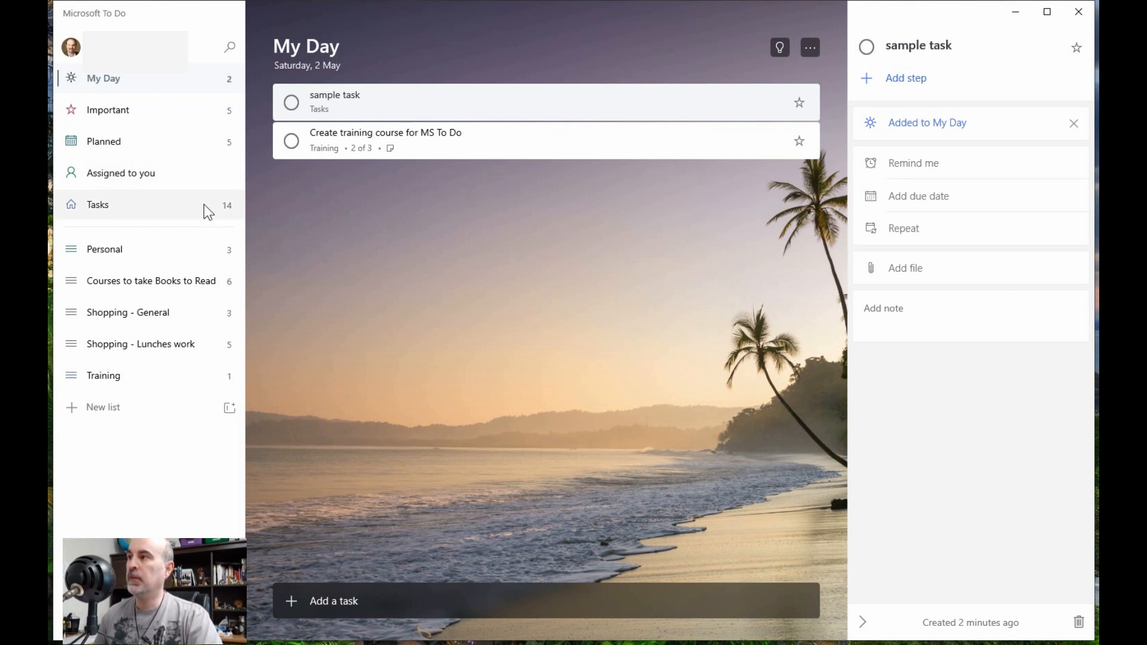
{"action": "left_click", "coordinate": [324, 151]}
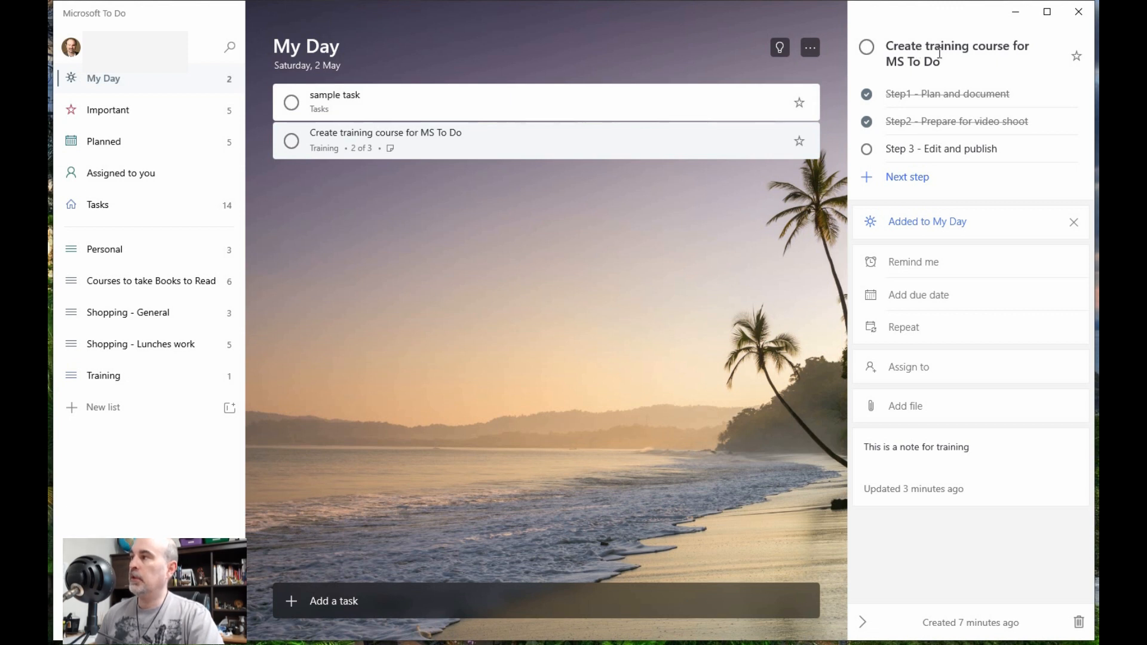
Move the sample task from the Tasks list to the Personal list.
{"action": "left_click", "coordinate": [446, 101]}
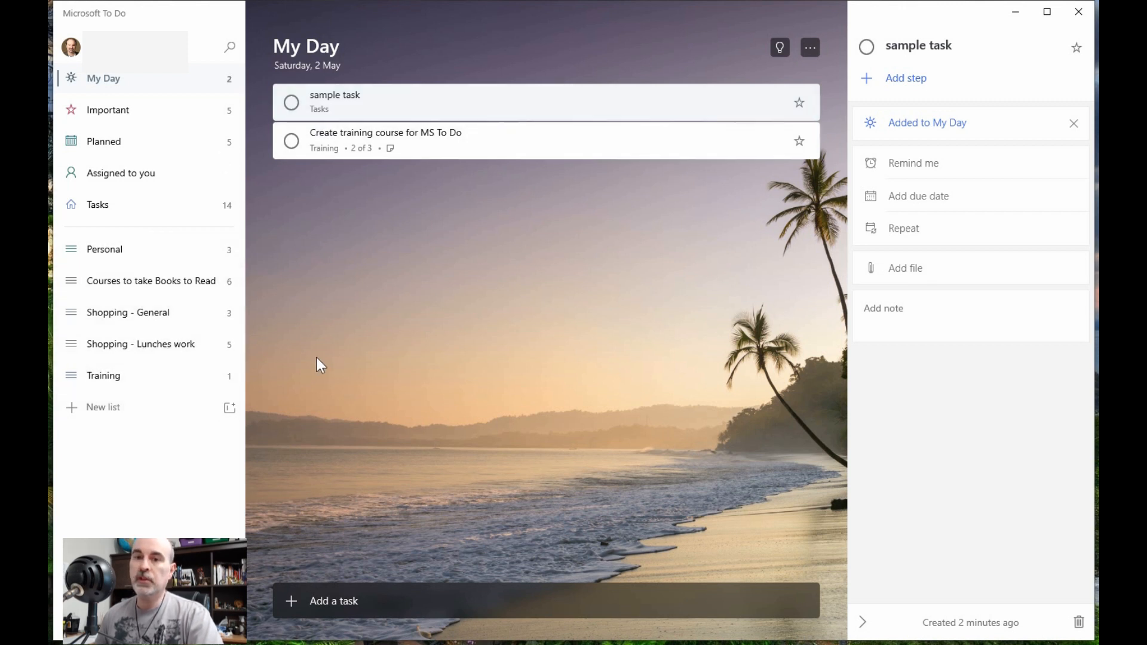
{"action": "right_click", "coordinate": [361, 106]}
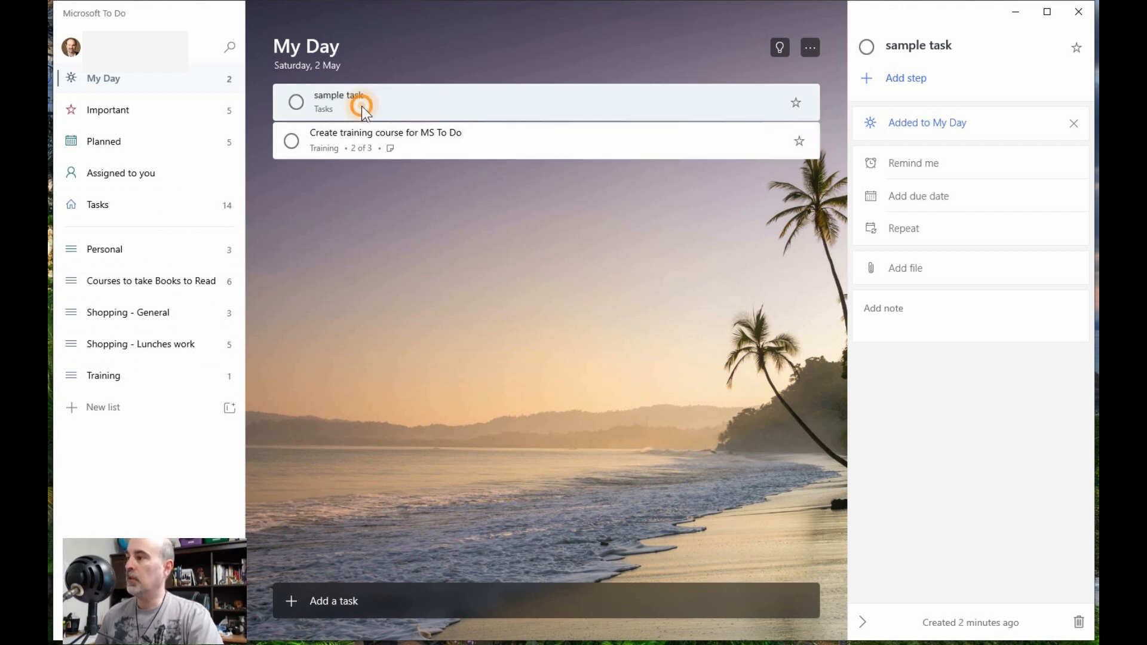
{"action": "mouse_move", "coordinate": [453, 315]}
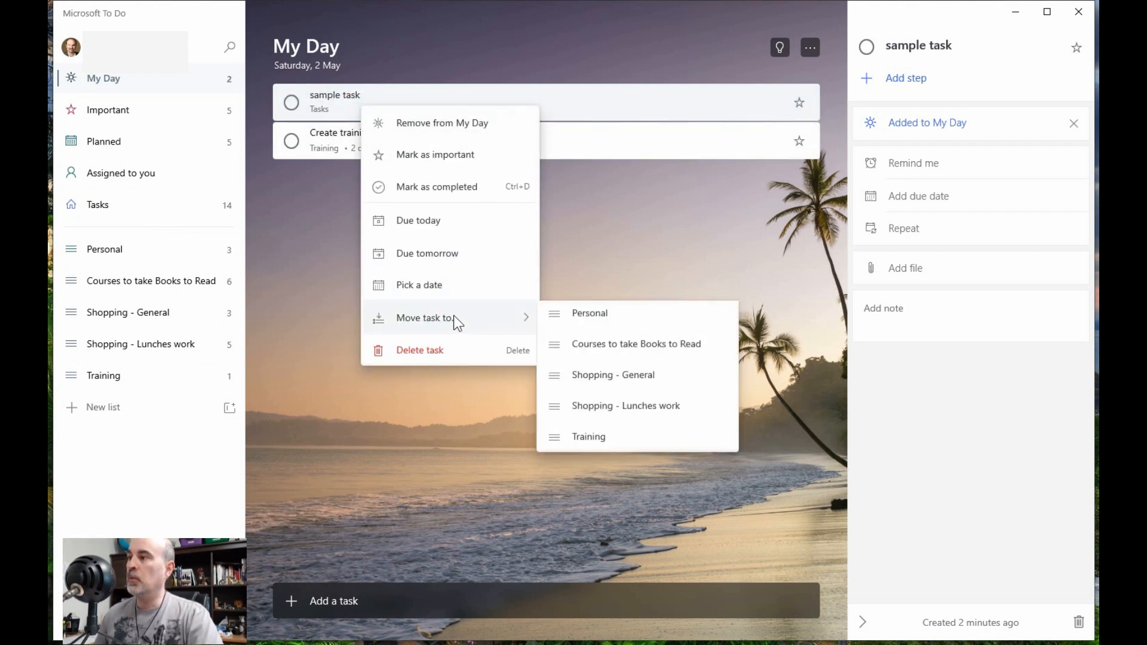
{"action": "left_click", "coordinate": [599, 321]}
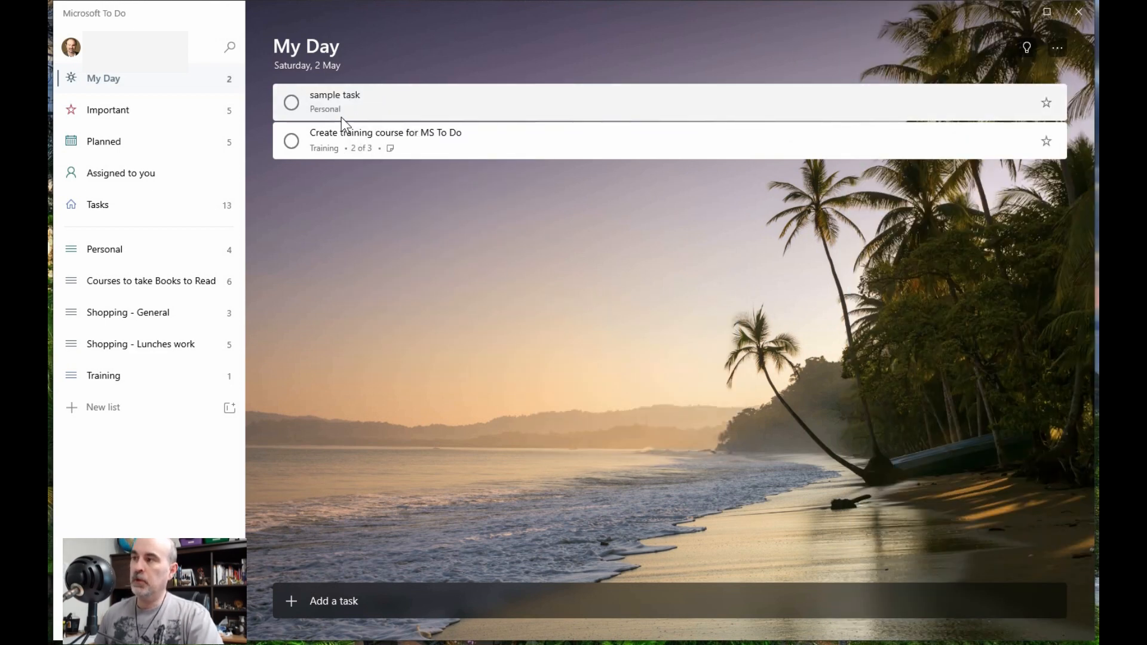
View the sample task's assignment options and close them without creating an invitation link.
{"action": "left_click", "coordinate": [392, 114]}
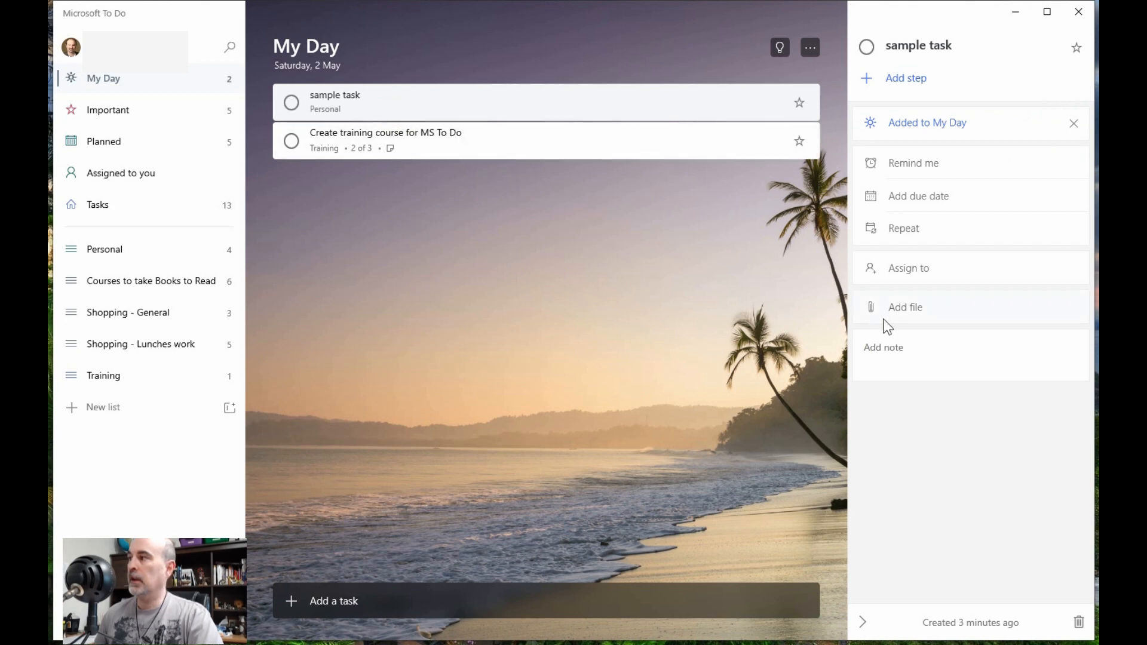
{"action": "left_click", "coordinate": [920, 277]}
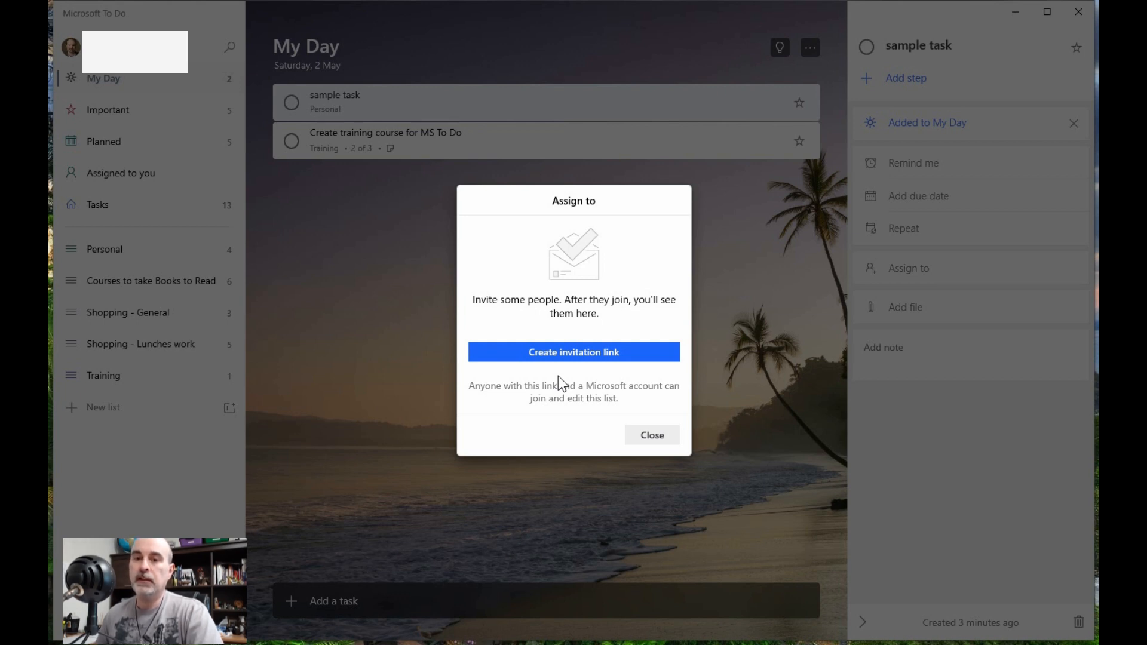
{"action": "left_click", "coordinate": [403, 208]}
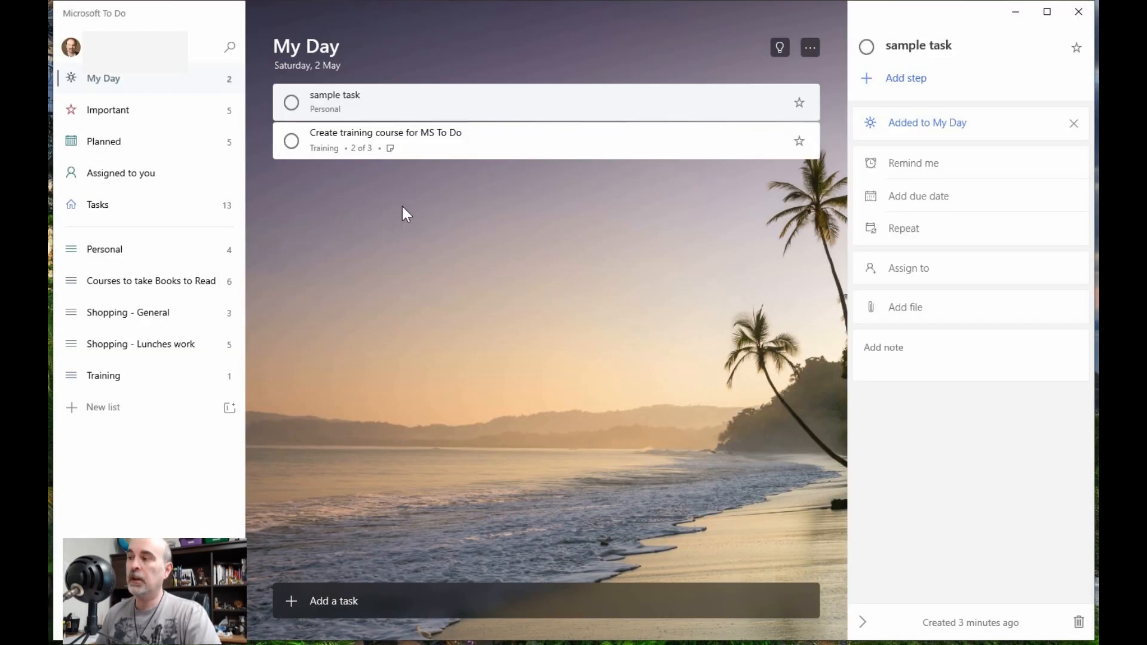
Try several color and photo themes for My Day, including green and the TV tower, restore the palm beach theme, and close the list options.
{"action": "left_click", "coordinate": [813, 54]}
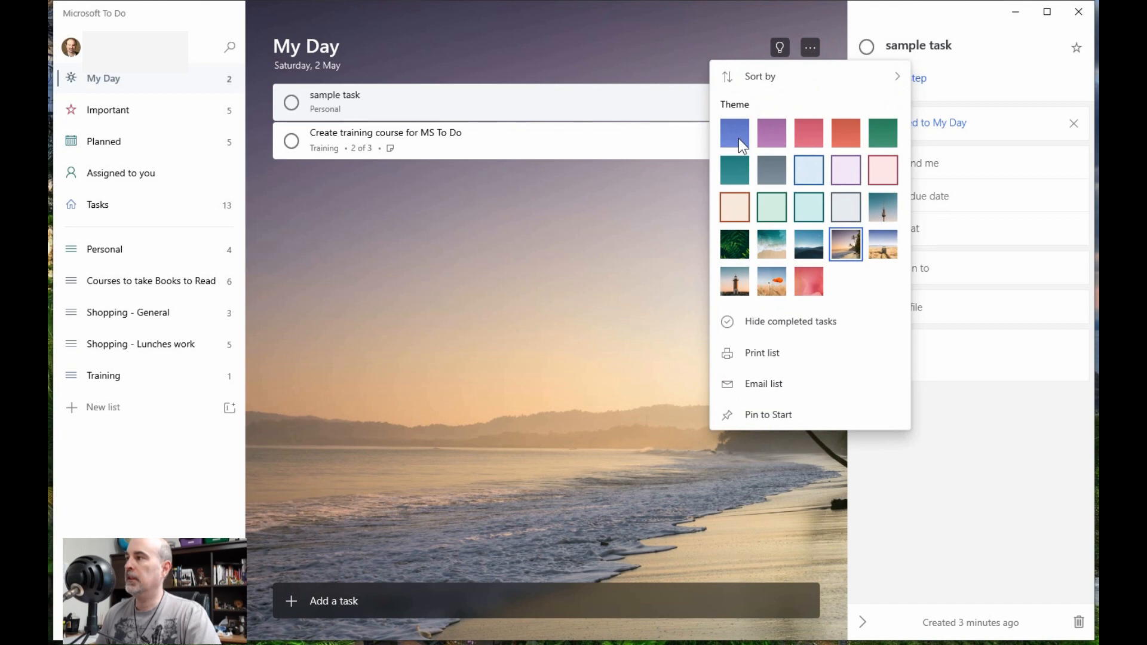
{"action": "left_click", "coordinate": [885, 130]}
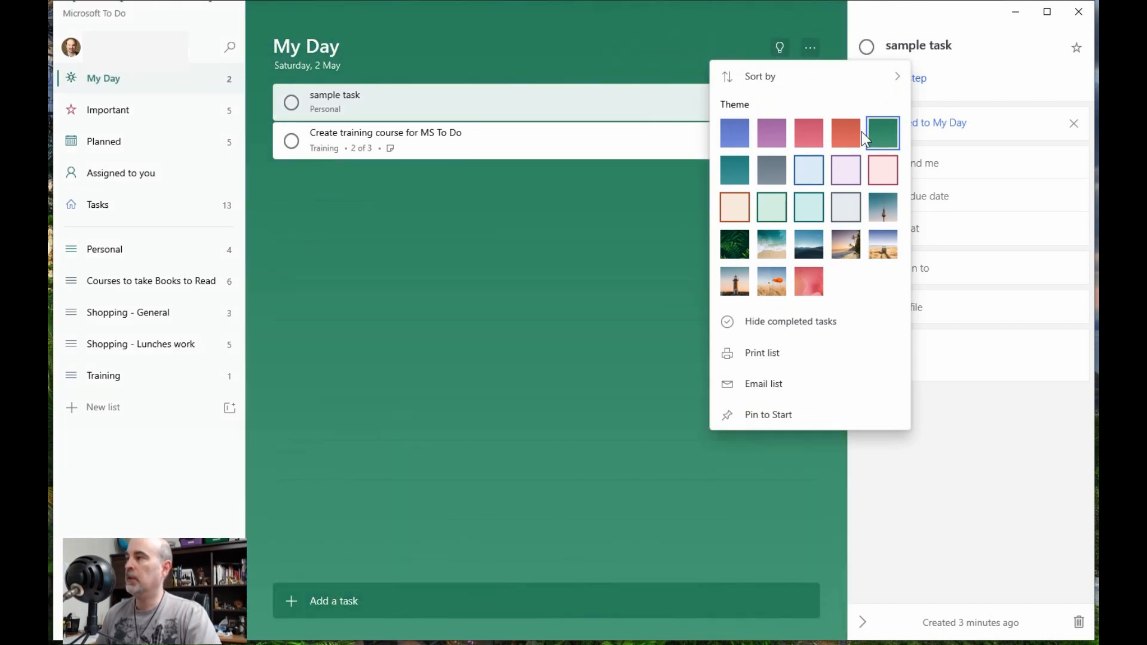
{"action": "left_click", "coordinate": [855, 132]}
{"action": "left_click", "coordinate": [874, 218]}
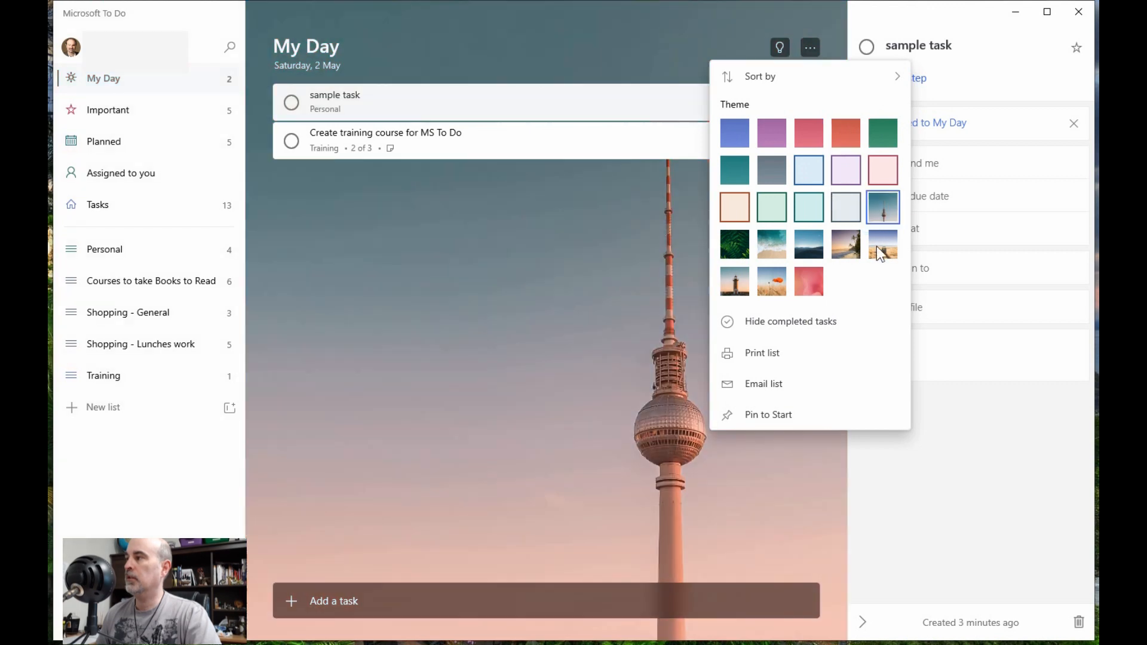
{"action": "left_click", "coordinate": [877, 246]}
{"action": "left_click", "coordinate": [844, 245]}
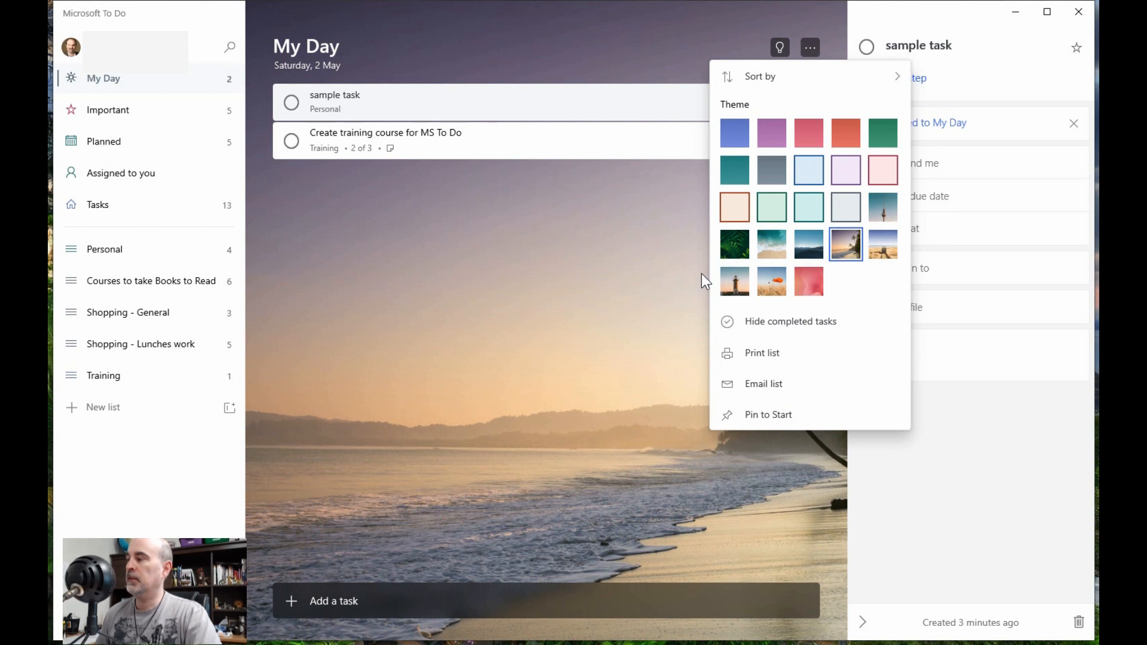
{"action": "mouse_move", "coordinate": [743, 76]}
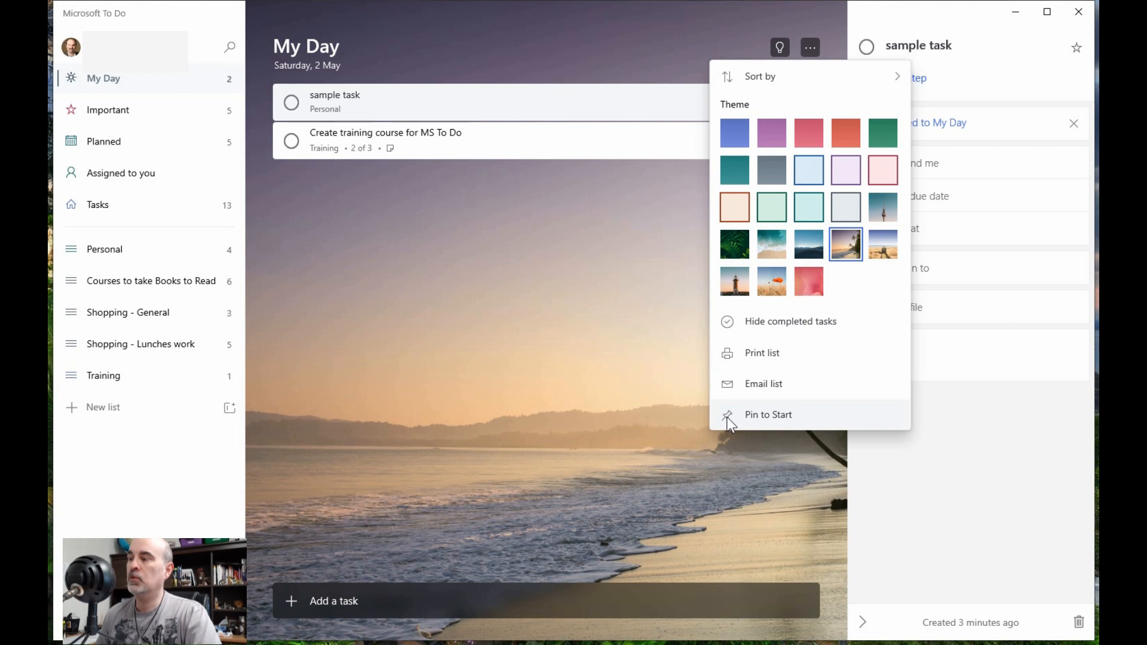
{"action": "left_click", "coordinate": [469, 303]}
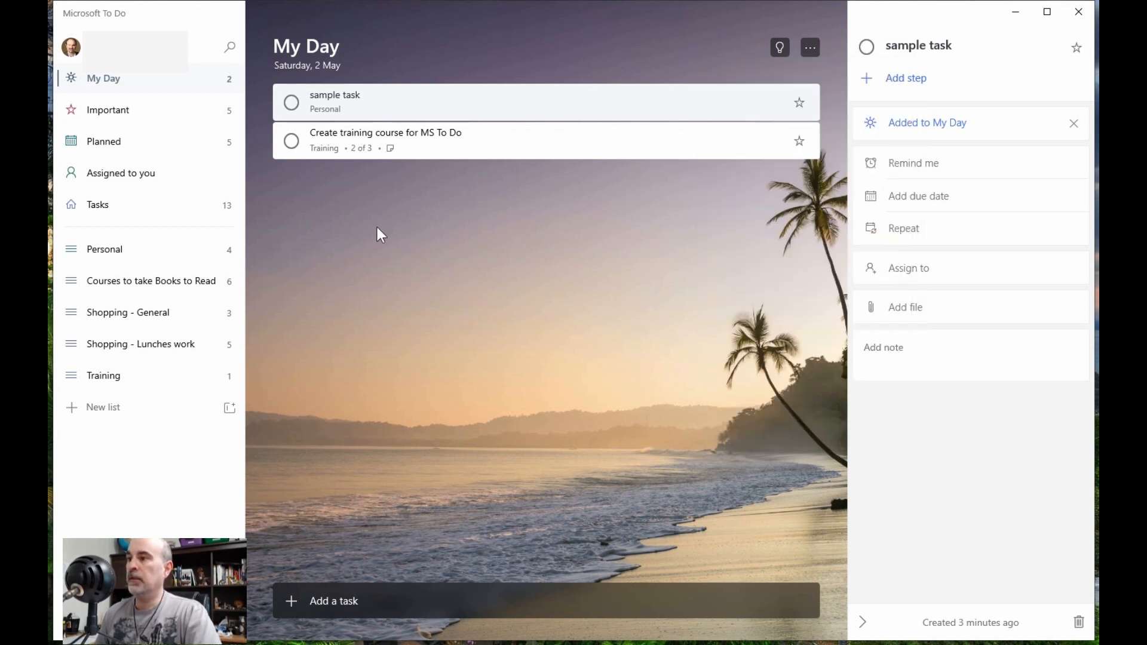